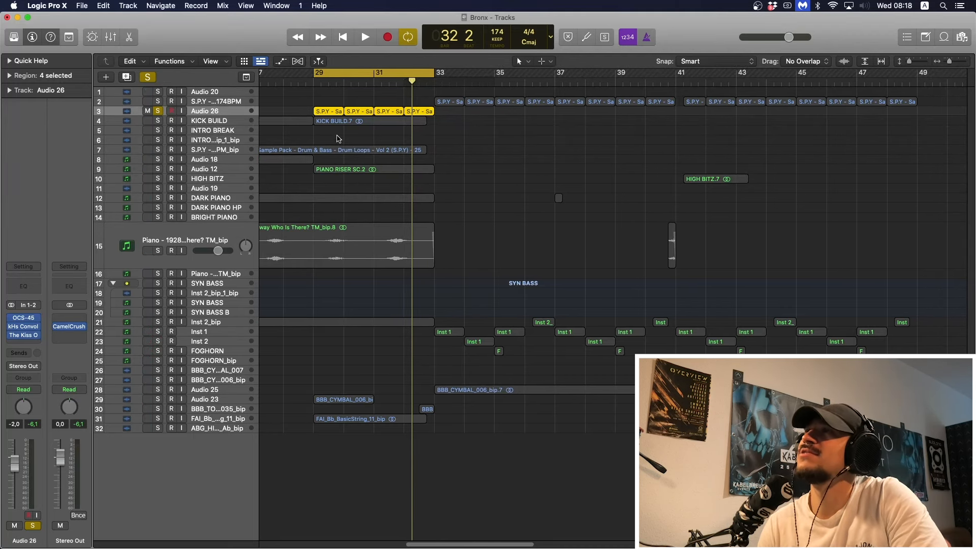
Deselect the drum regions on Audio 26 and enlarge that track in the arrangement to show its waveforms.
click(337, 138)
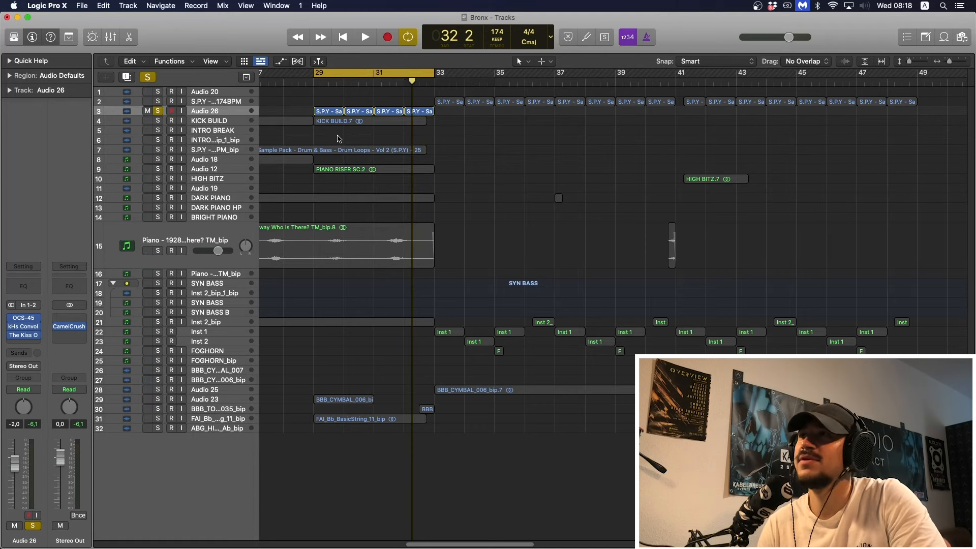
key(super+Left)
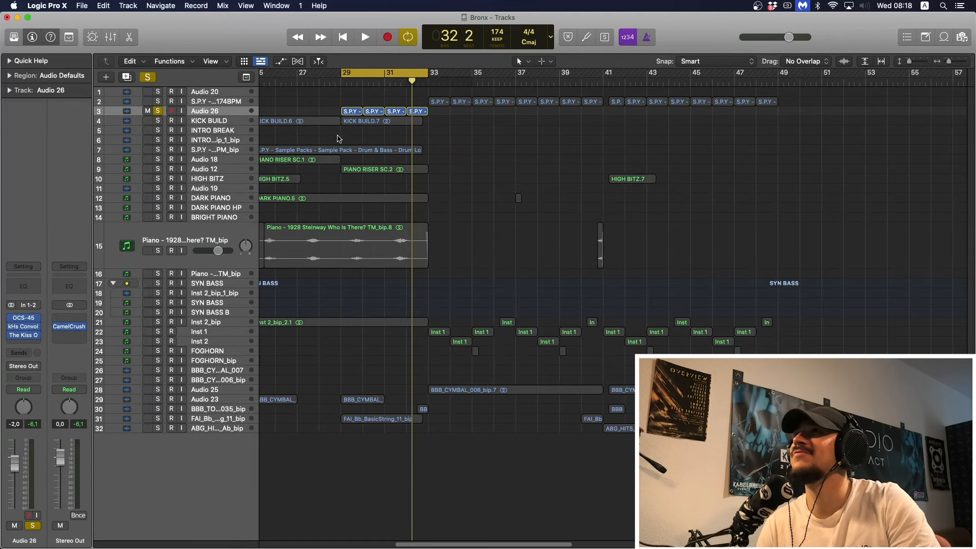
scroll(338, 139, right, 1)
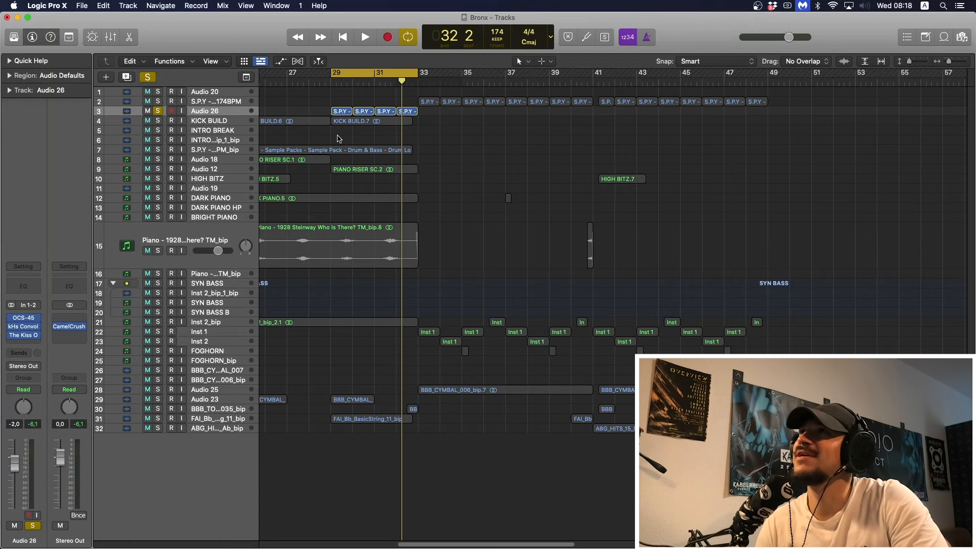
key(ctrl+alt+z)
scroll(337, 138, right, 7)
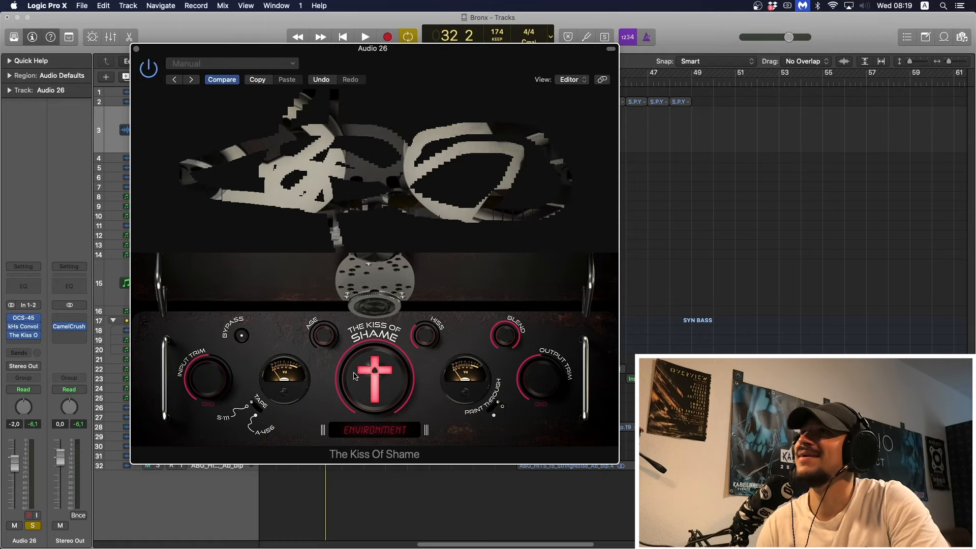
Inspect the central knob of The Kiss Of Shame on Audio 26, and close the plug-in window.
drag(262, 56, 212, 53)
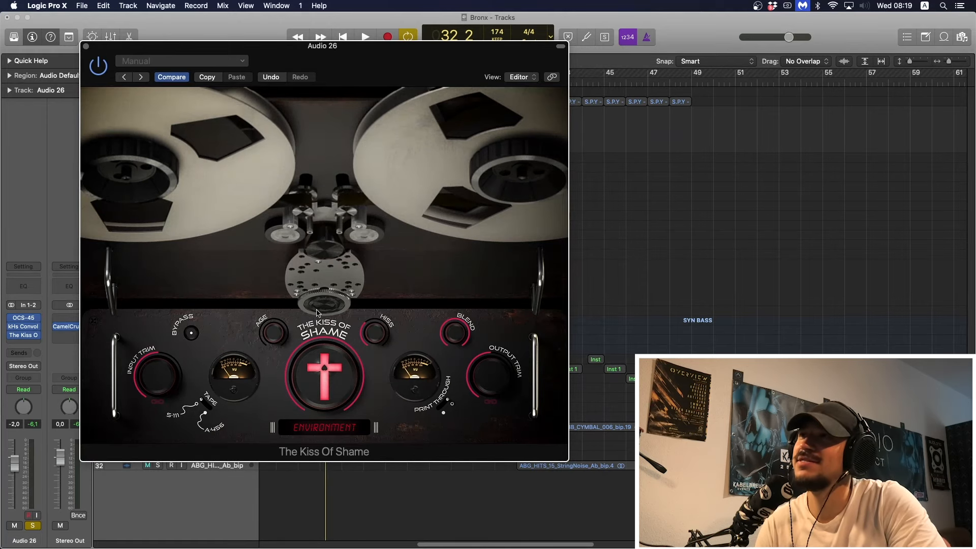
drag(308, 389, 316, 301)
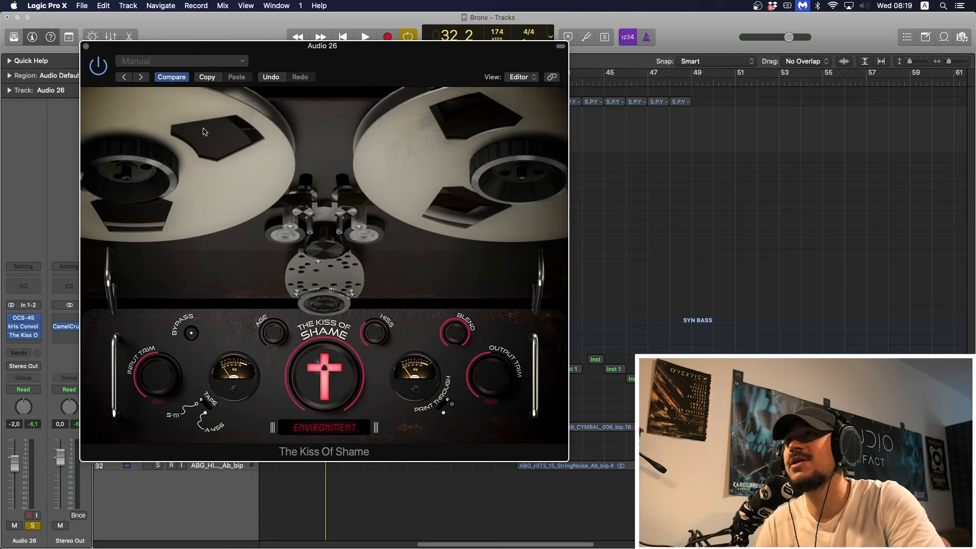
click(86, 47)
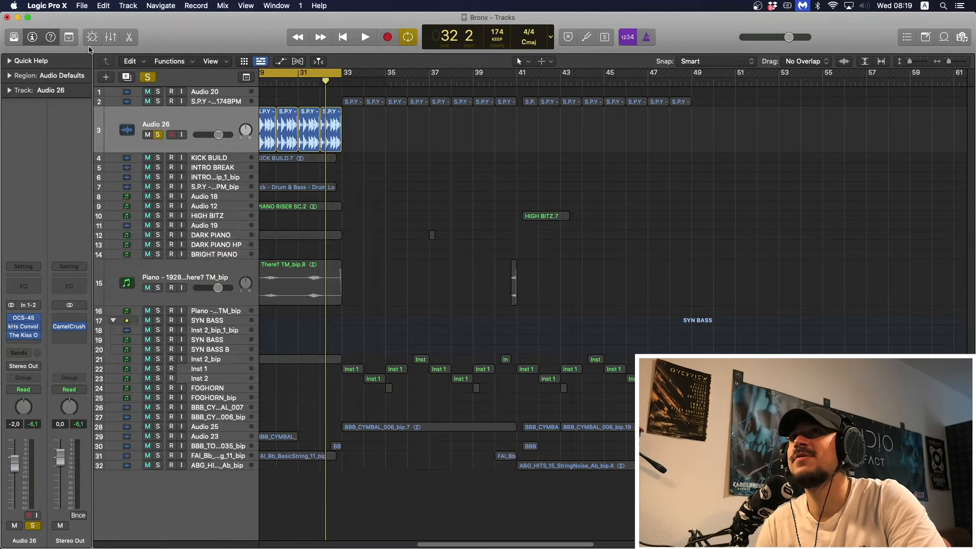
Reopen The Kiss Of Shame on Audio 26 and audition the soloed drum loop with the central knob at maximum.
scroll(303, 192, left, 2)
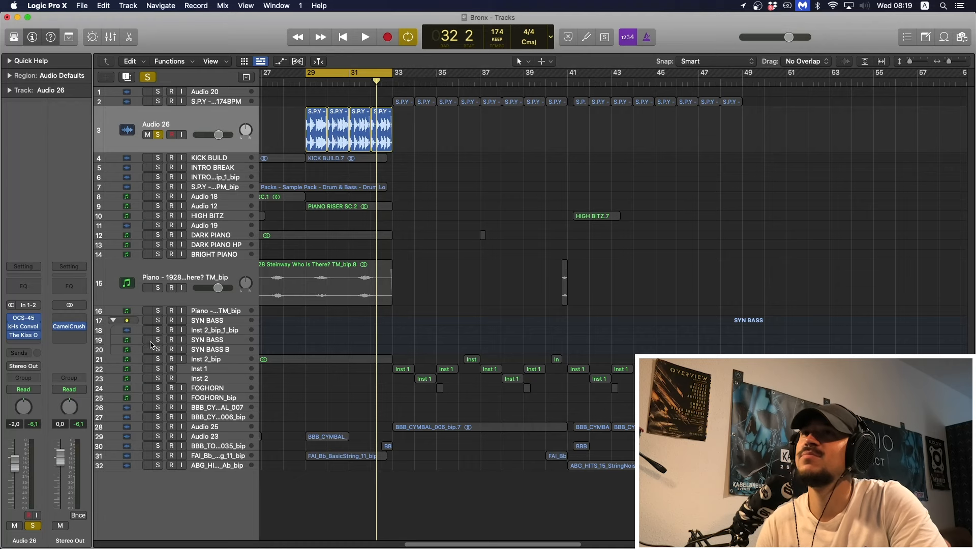
key(space)
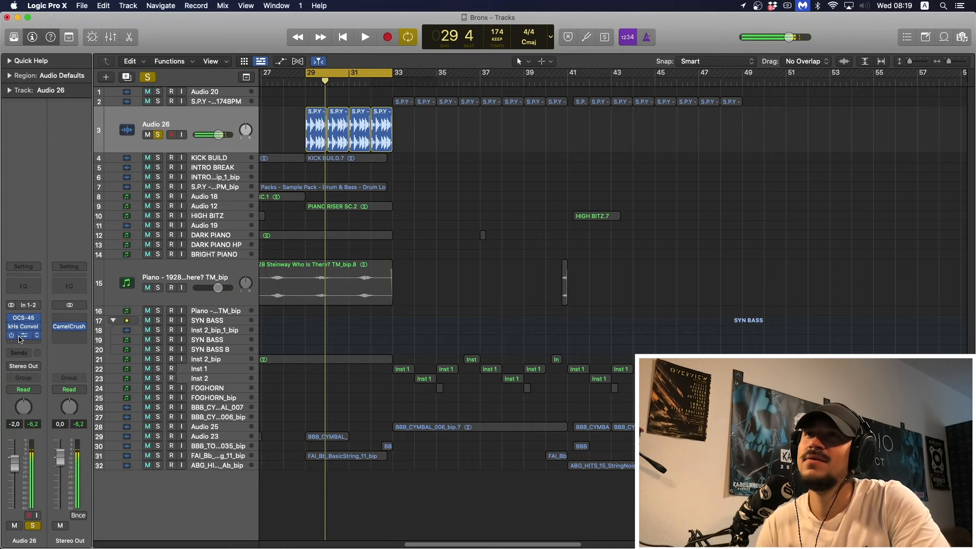
click(21, 336)
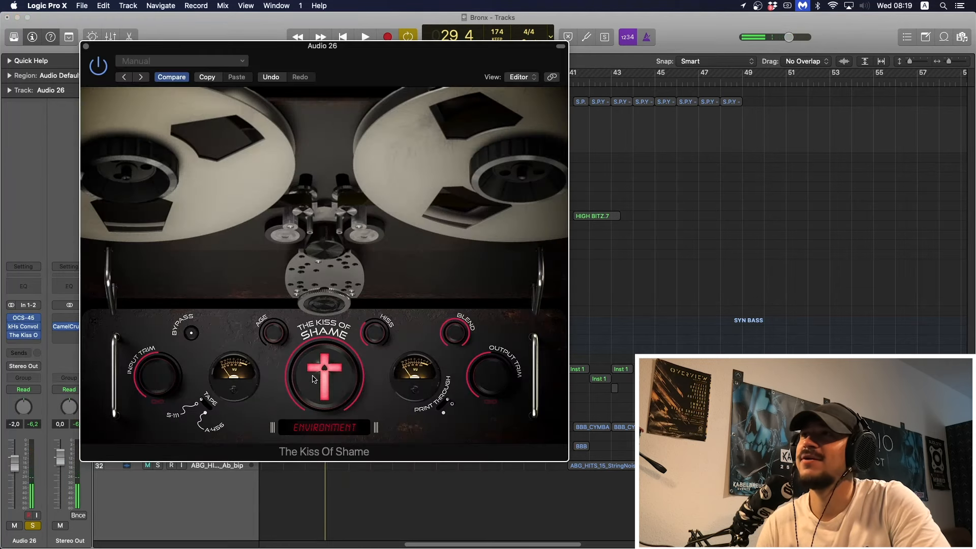
drag(313, 379, 334, 254)
key(space)
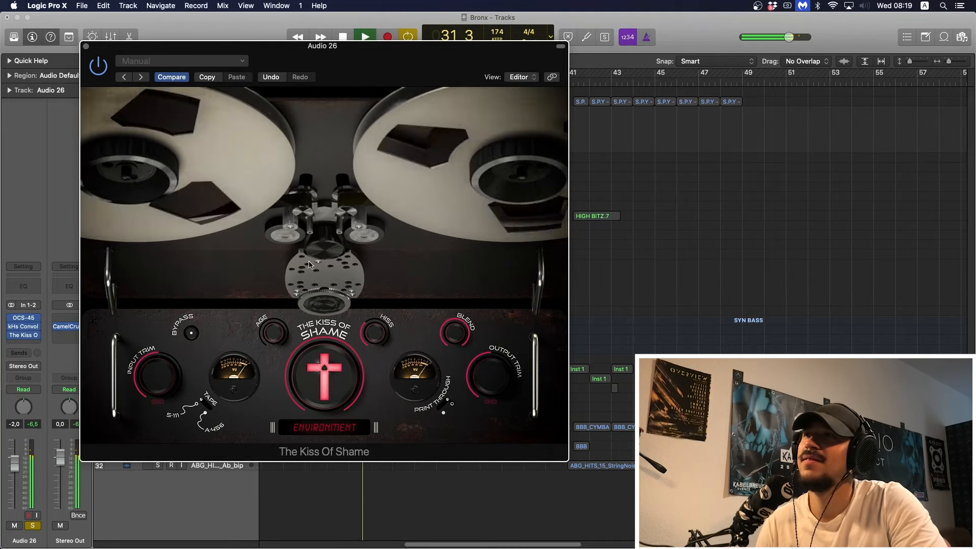
key(space)
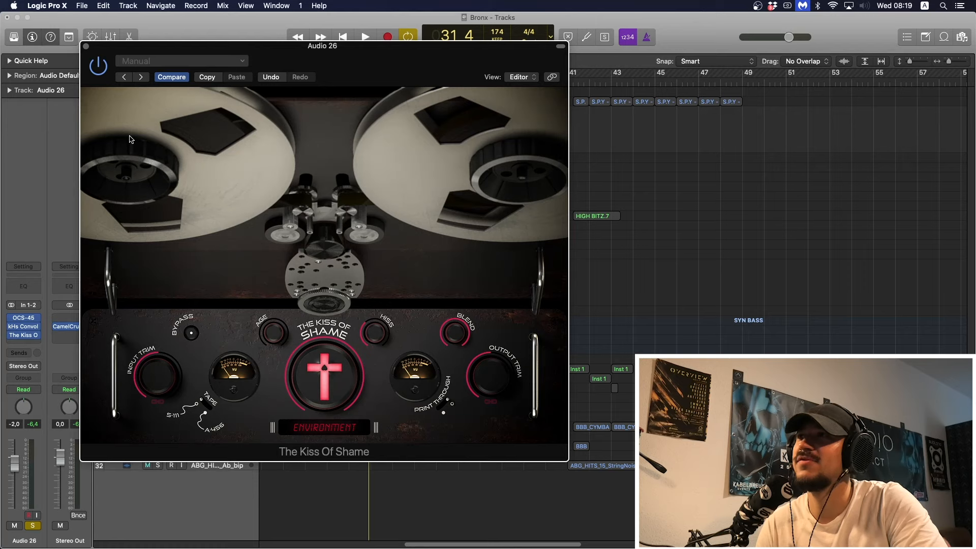
key(space)
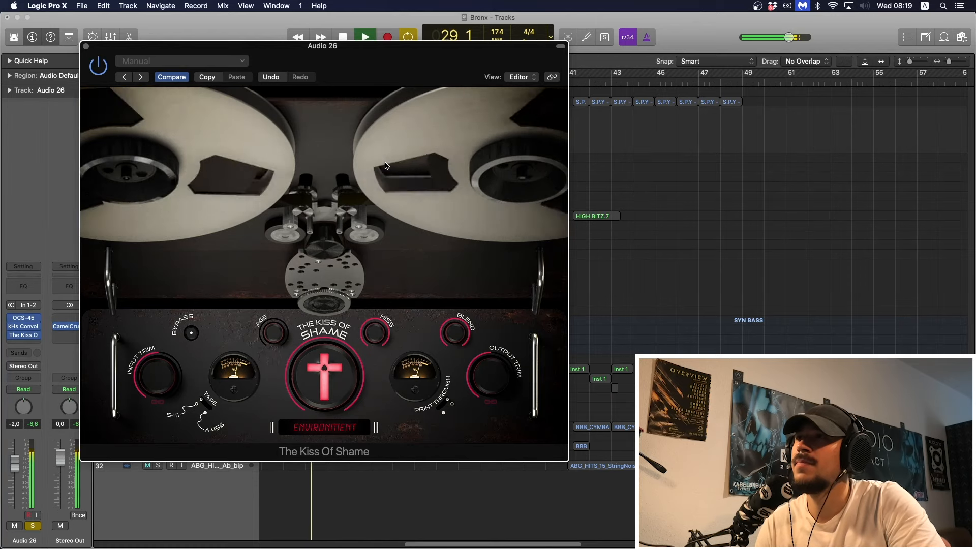
key(space)
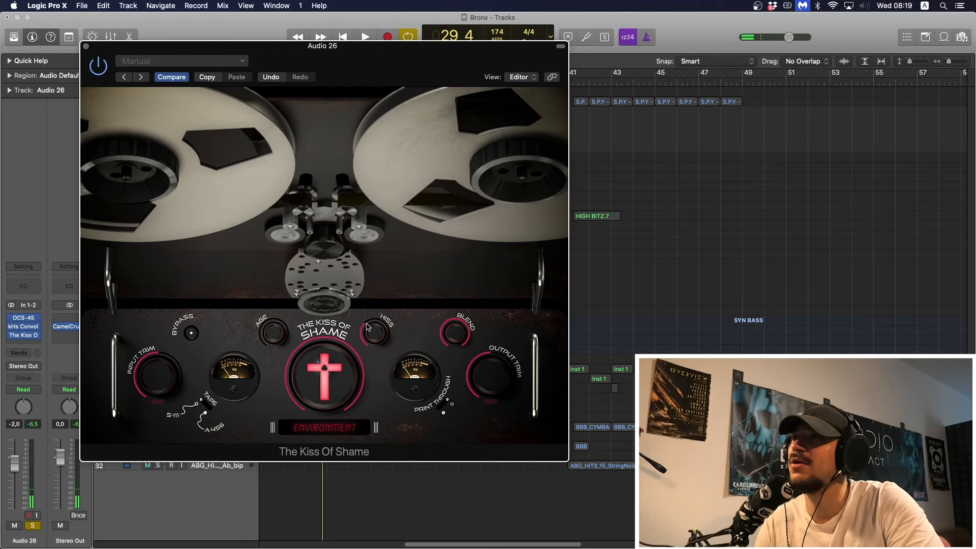
Adjust the Hiss control of The Kiss Of Shame and audition the drum loop.
drag(366, 324, 391, 259)
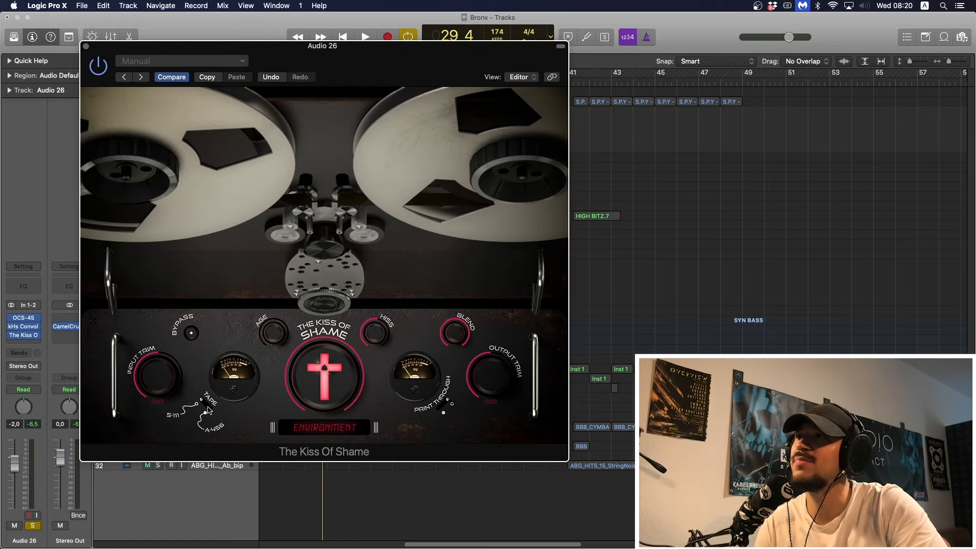
key(space)
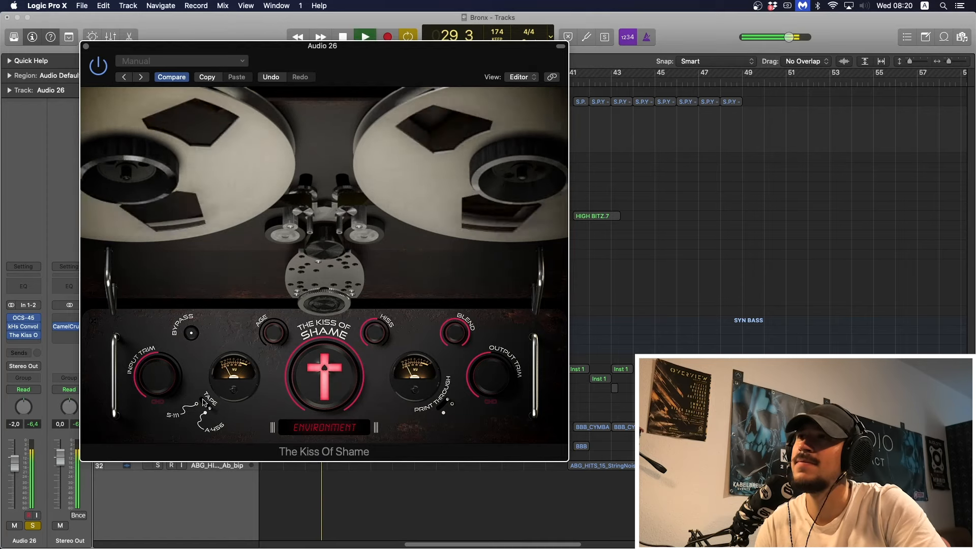
key(space)
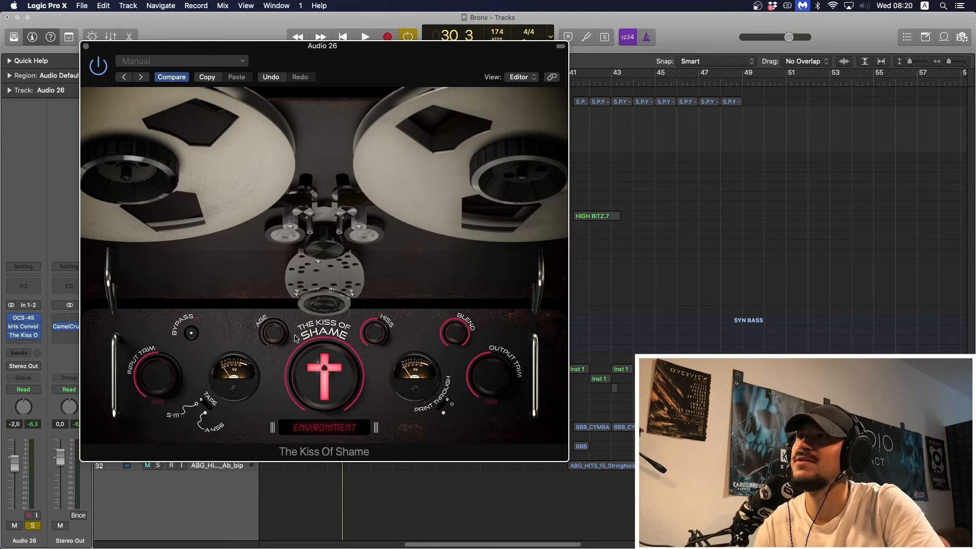
key(space)
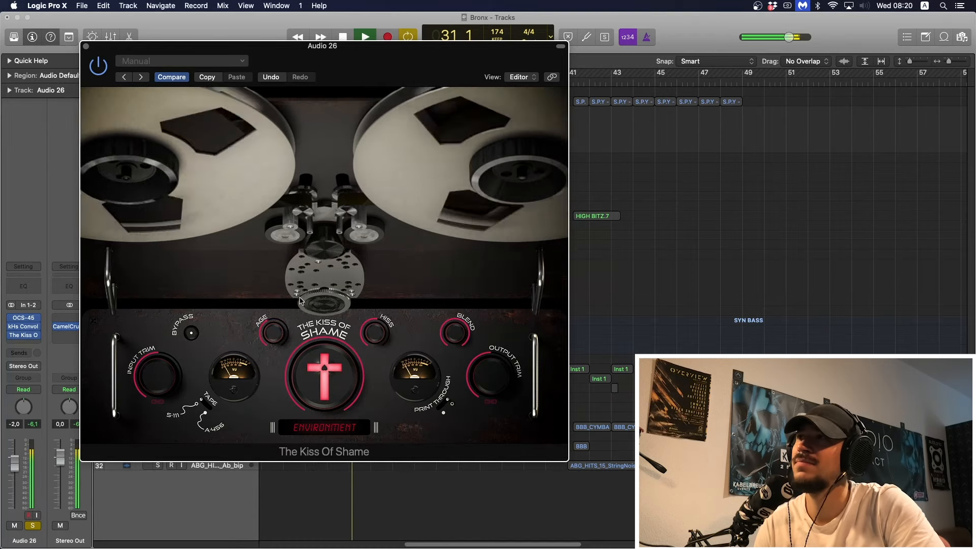
key(space)
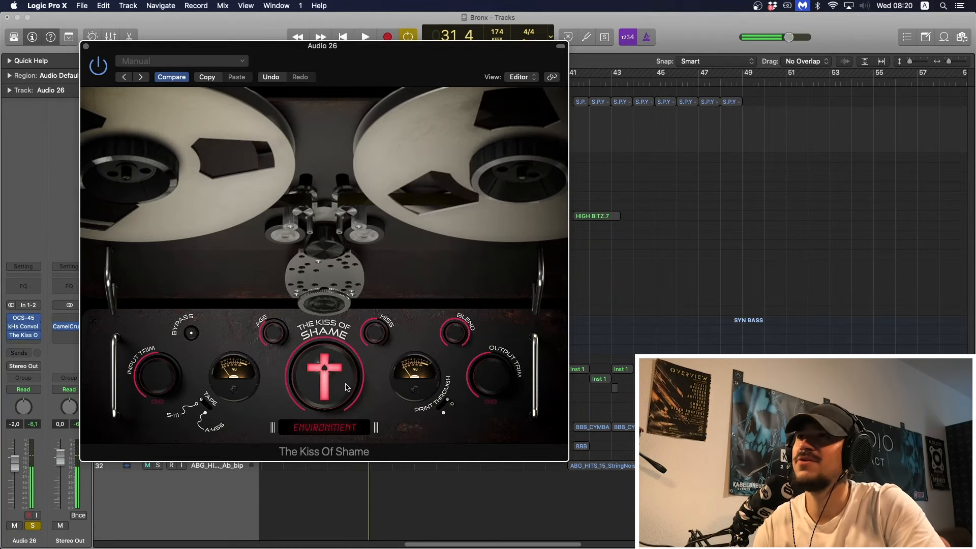
Compare the drum loop with The Kiss Of Shame's central knob at minimum and maximum, and close the plug-in window.
drag(345, 387, 347, 473)
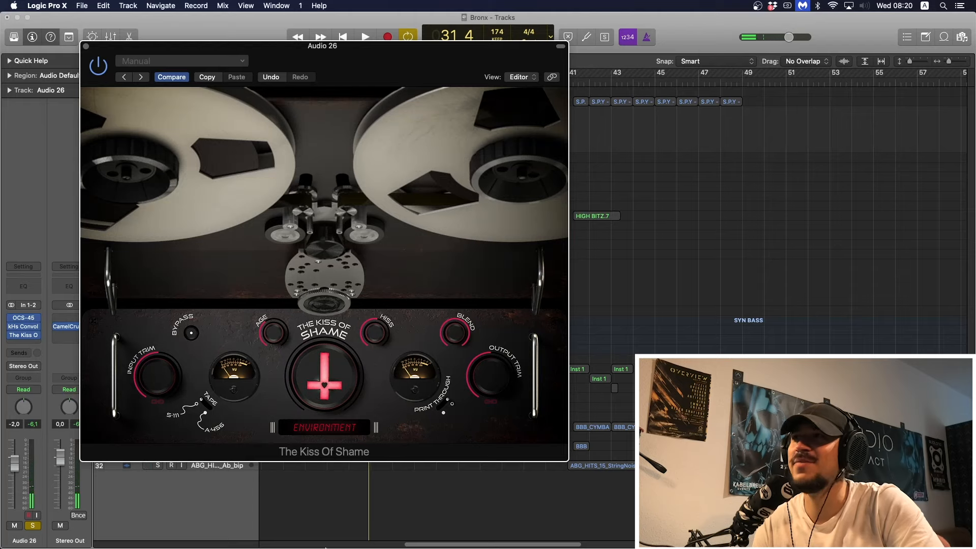
key(space)
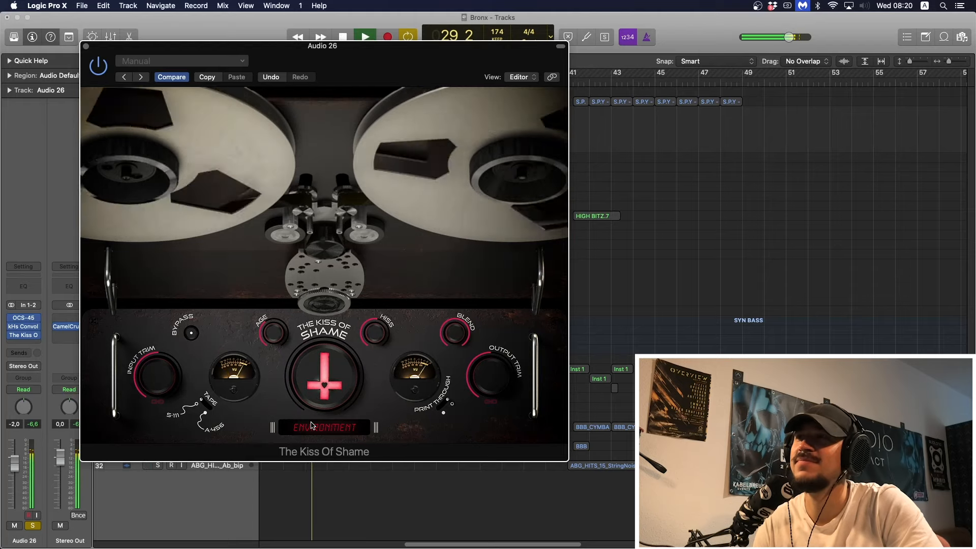
drag(319, 382, 323, 163)
drag(305, 385, 321, 362)
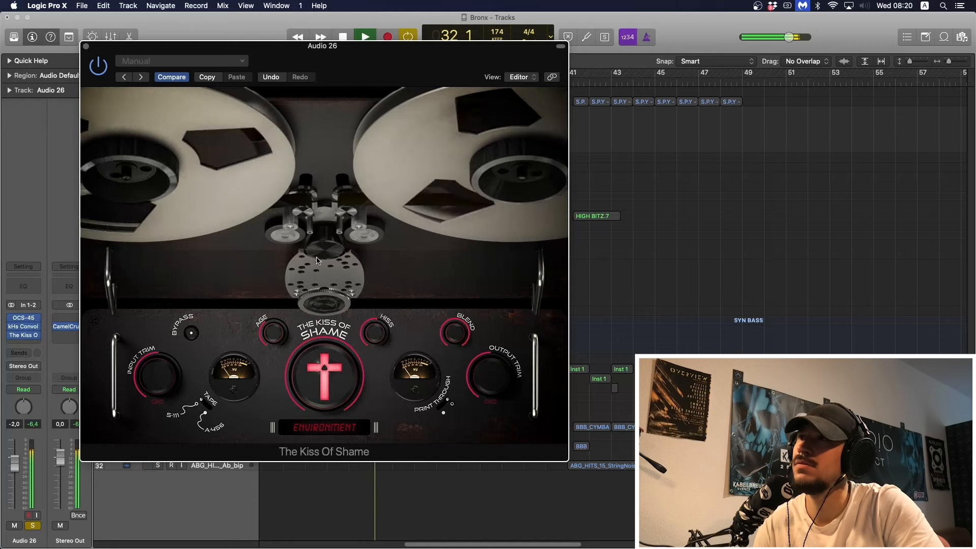
key(space)
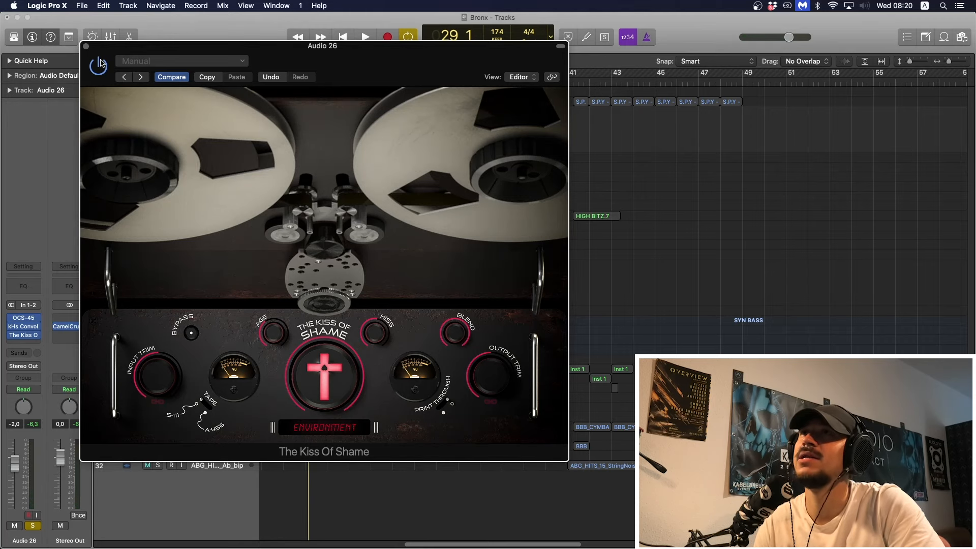
click(86, 47)
Unsolo Audio 26 and set the cycle range from bar 29 to bar 37 across both drum sections.
scroll(361, 148, right, 1)
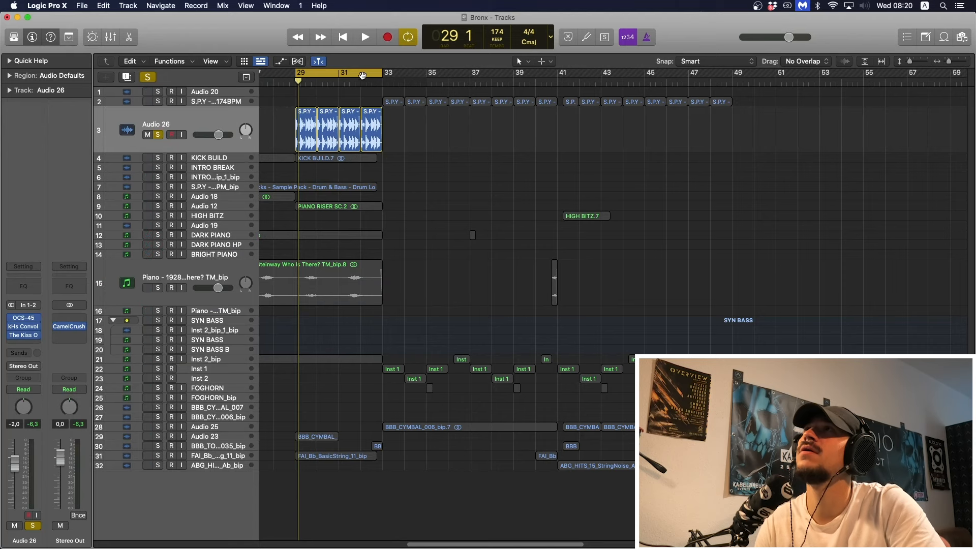
click(362, 76)
drag(336, 76, 426, 77)
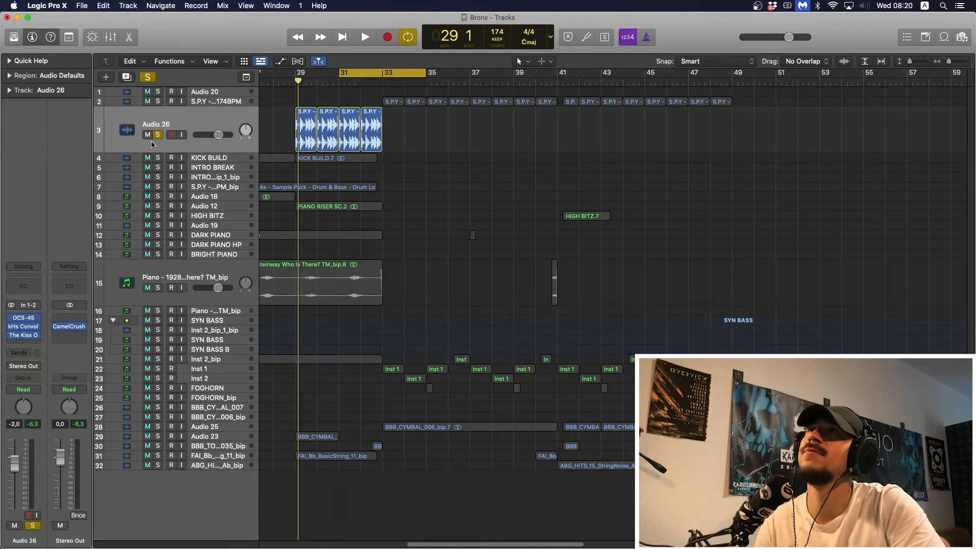
click(157, 136)
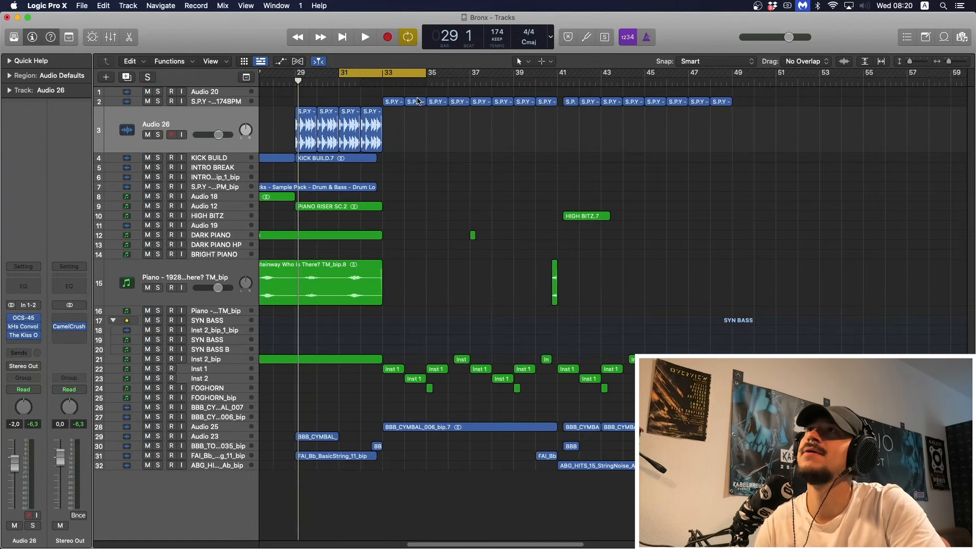
click(219, 104)
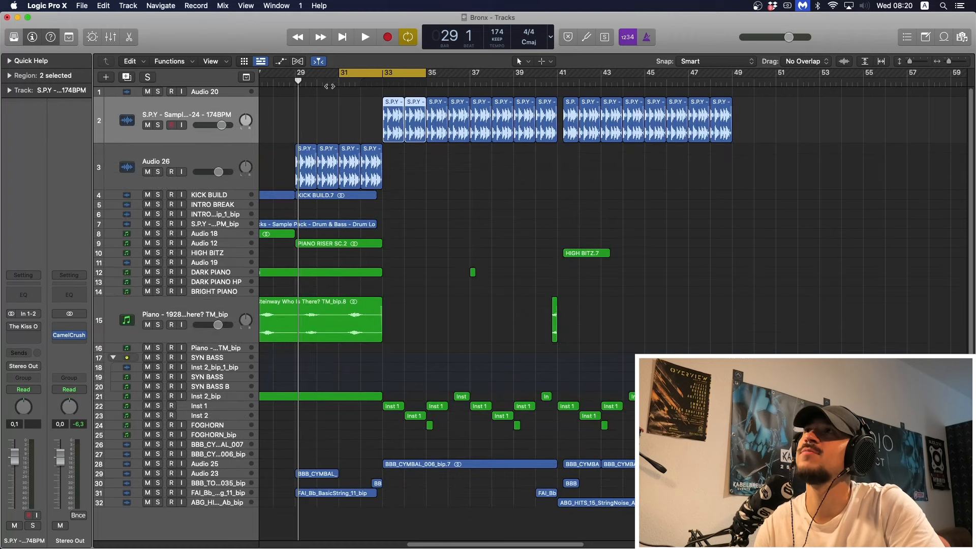
drag(300, 79, 471, 98)
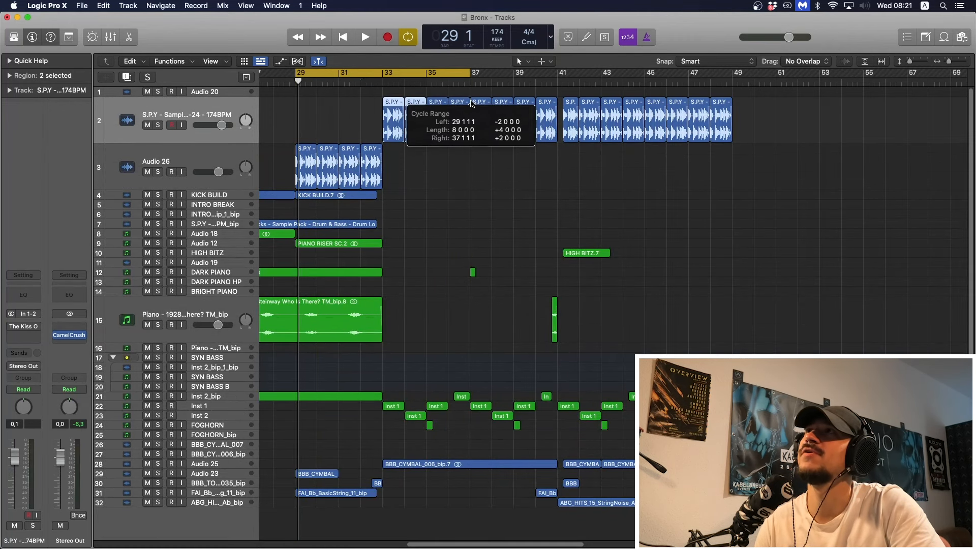
Select Audio 26 with its four regions, open its OCS-45 plug-in, and audition the track in solo.
drag(413, 168, 285, 168)
click(220, 149)
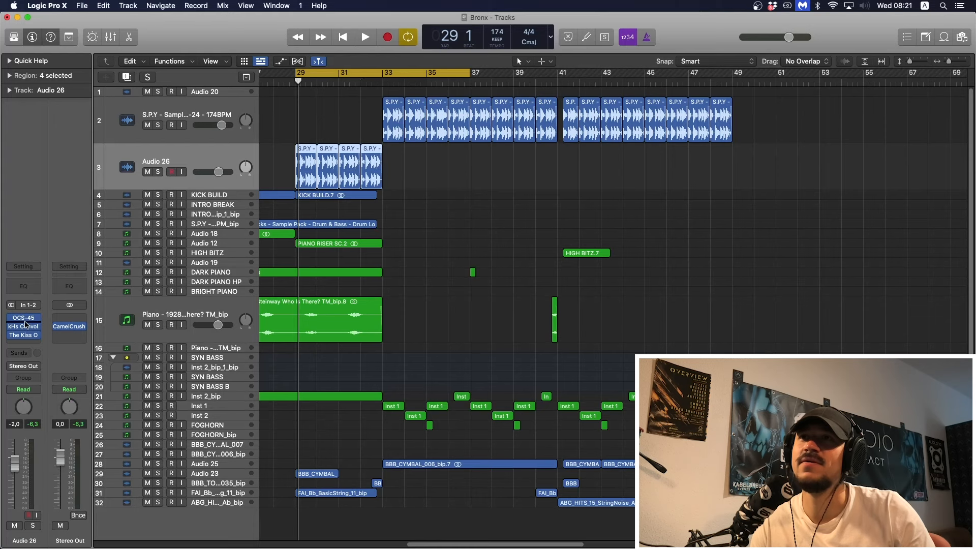
click(14, 325)
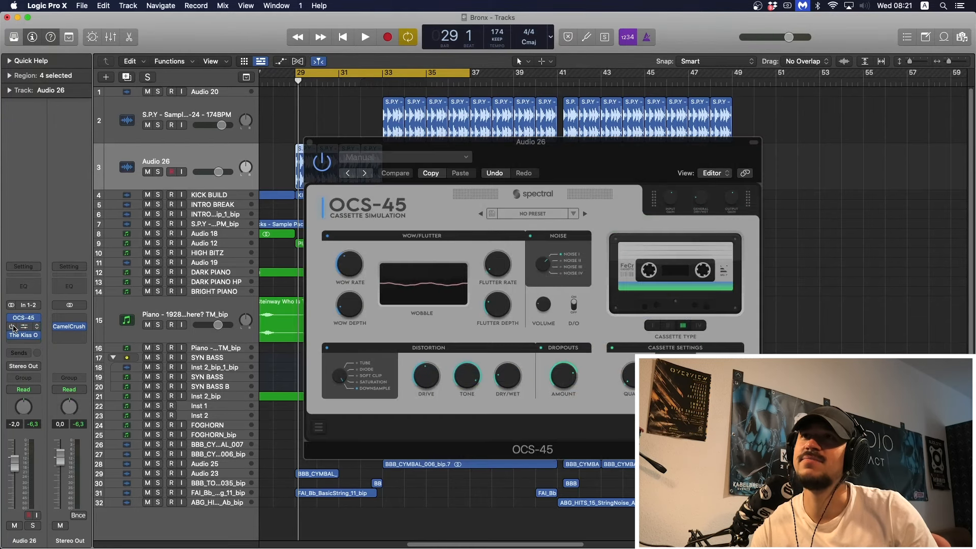
click(159, 171)
key(space)
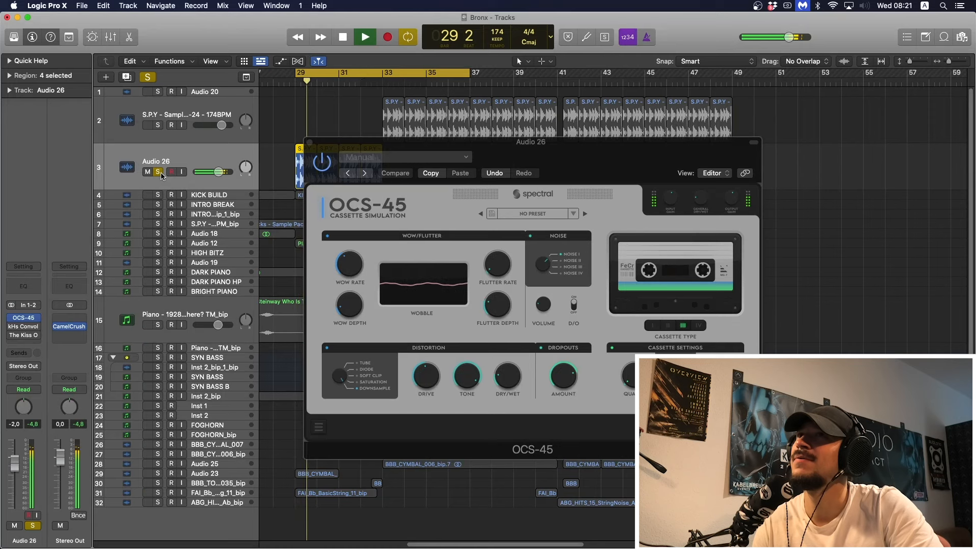
key(space)
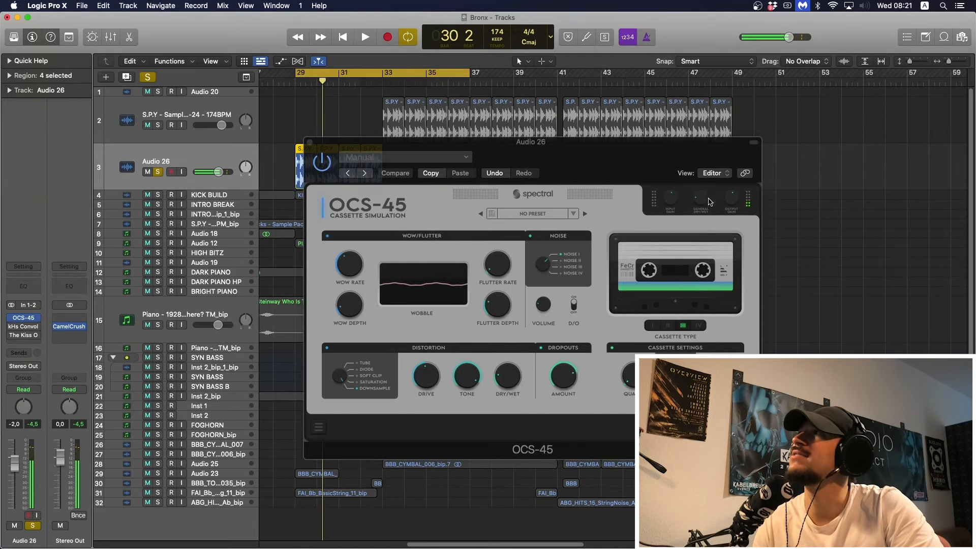
Raise Dry/Wet in the OCS-45 cassette settings to maximum and play the loop.
drag(681, 155, 405, 135)
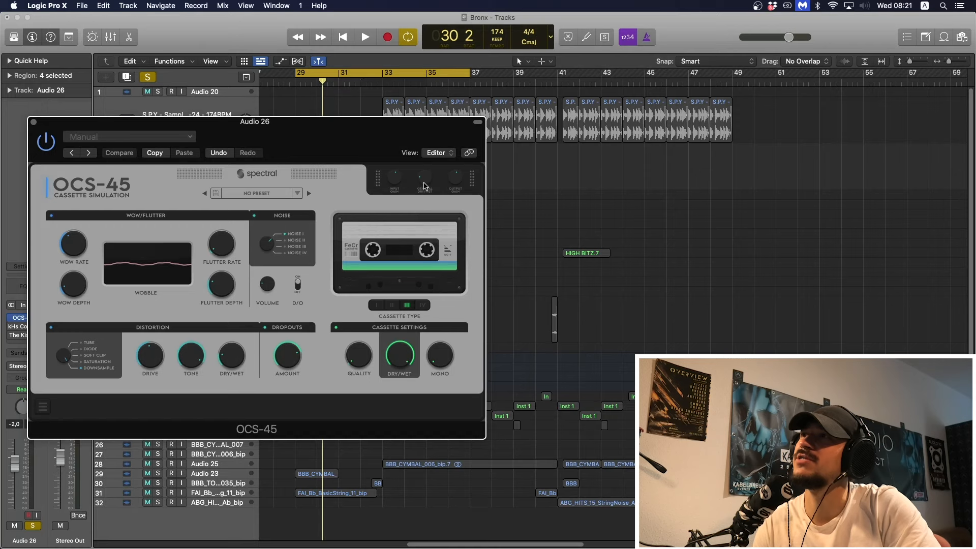
mouse_move(405, 349)
mouse_down()
mouse_move(405, 427)
mouse_move(409, 343)
mouse_up()
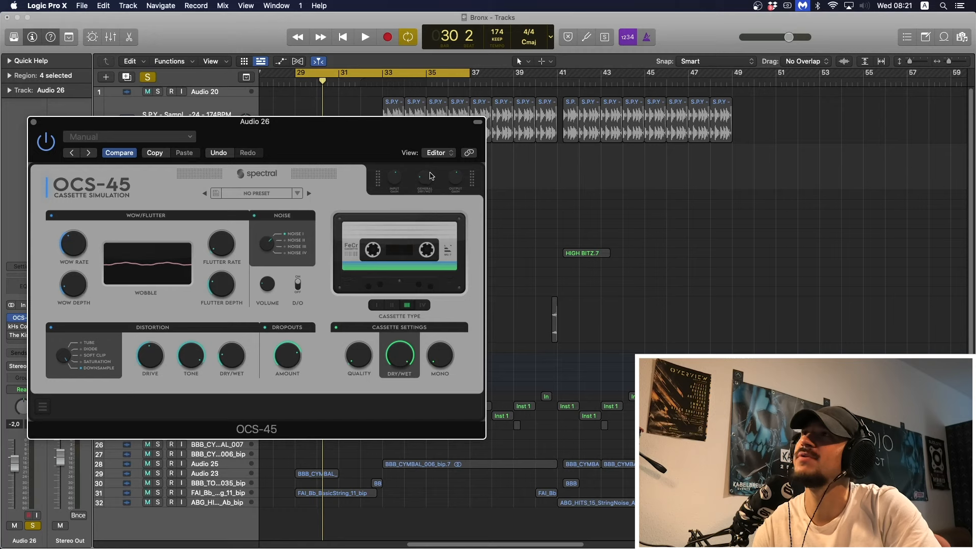
key(space)
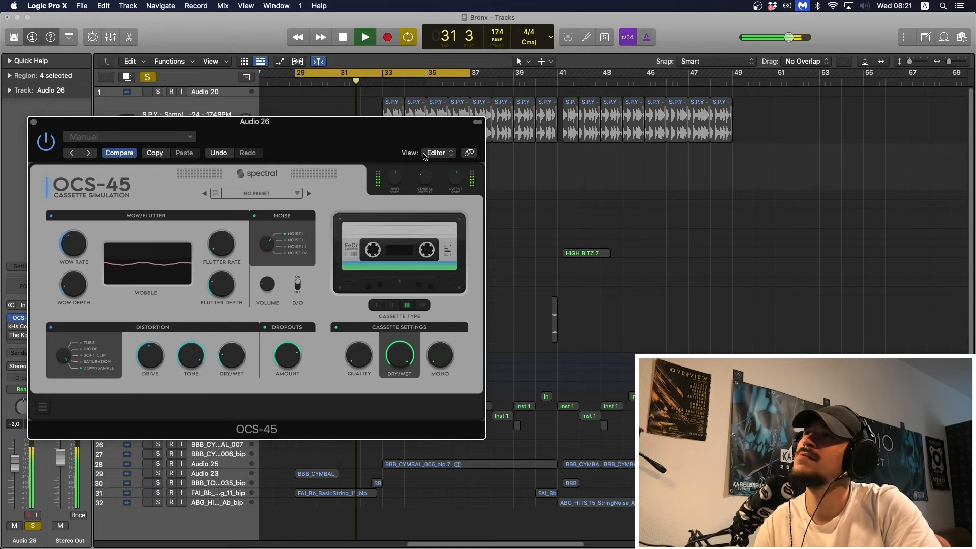
Stop playback, close OCS-45, and view the Synthetic impulse responses in Audio 26's kHs Convolver.
key(space)
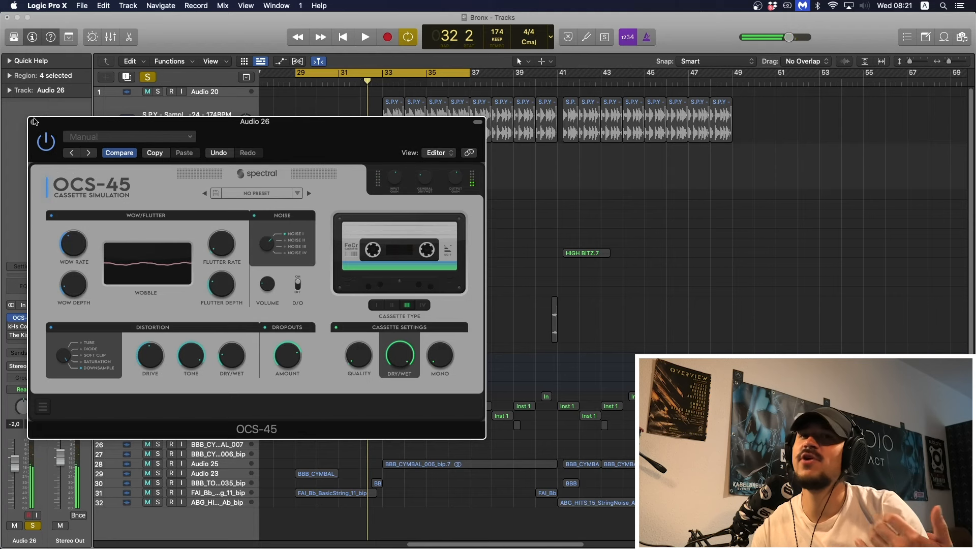
click(33, 122)
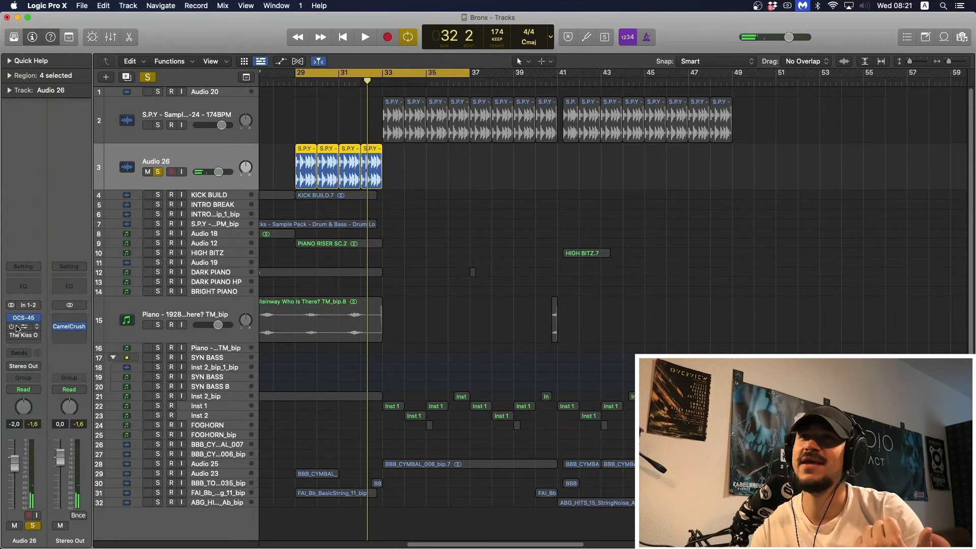
click(14, 329)
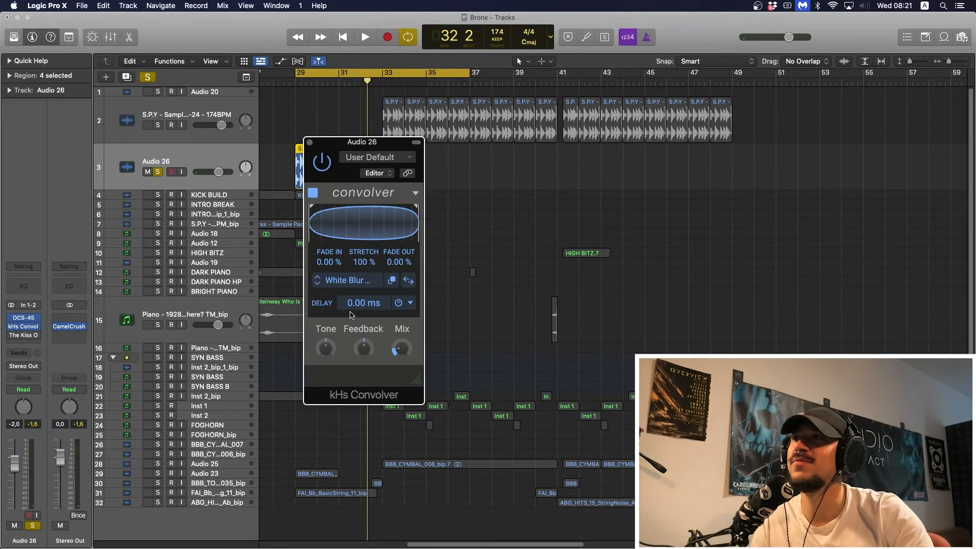
click(365, 287)
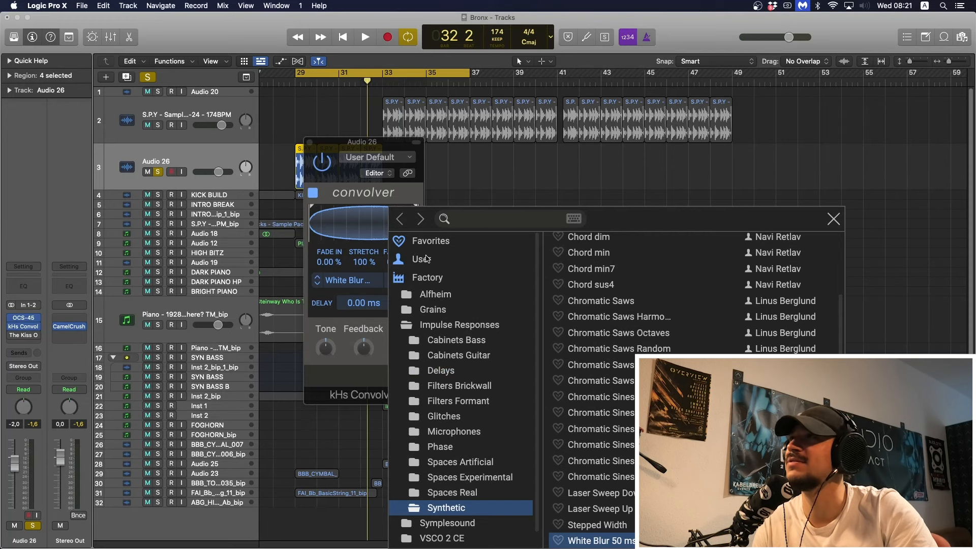
click(833, 218)
Play the soloed drum loop to audition the kHs Convolver's Mix control, and close the plug-in window.
drag(398, 142, 307, 117)
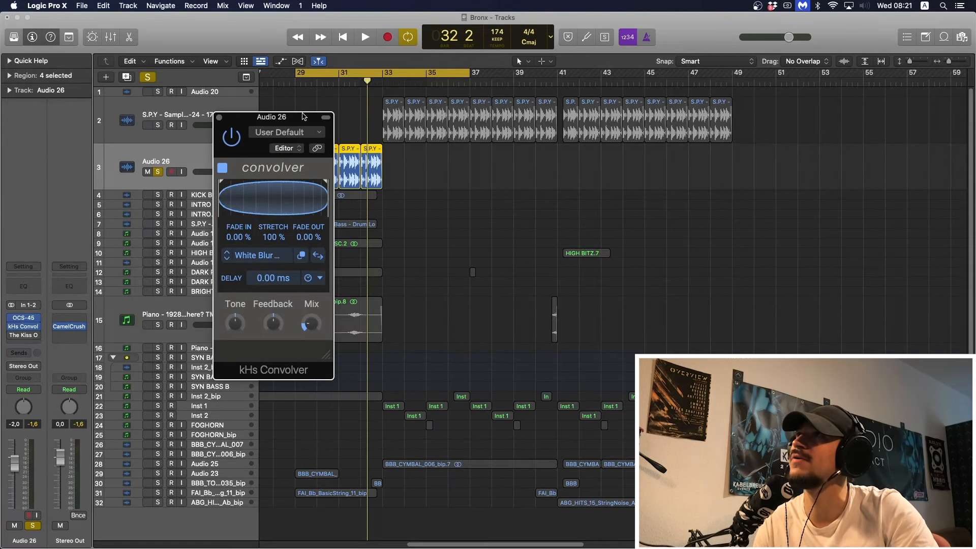
key(space)
drag(310, 324, 310, 315)
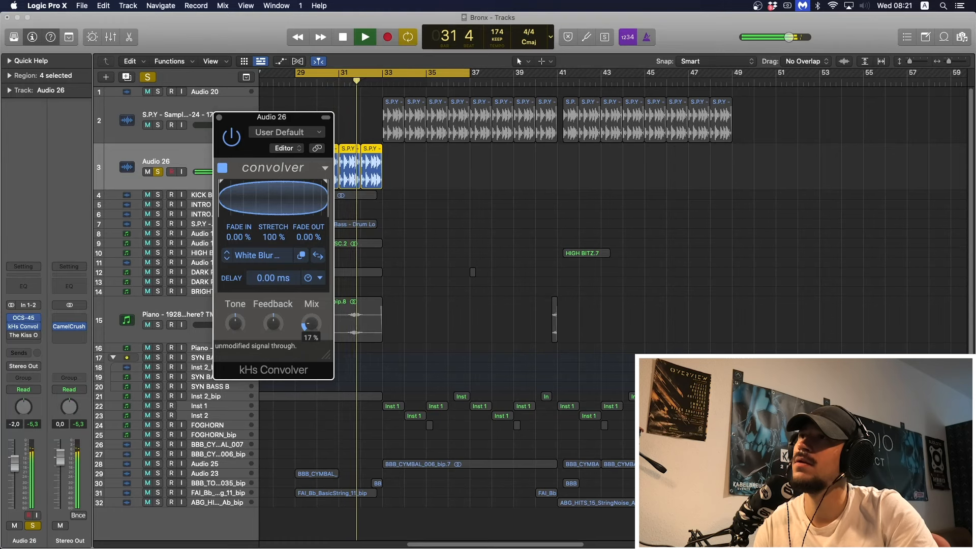
key(space)
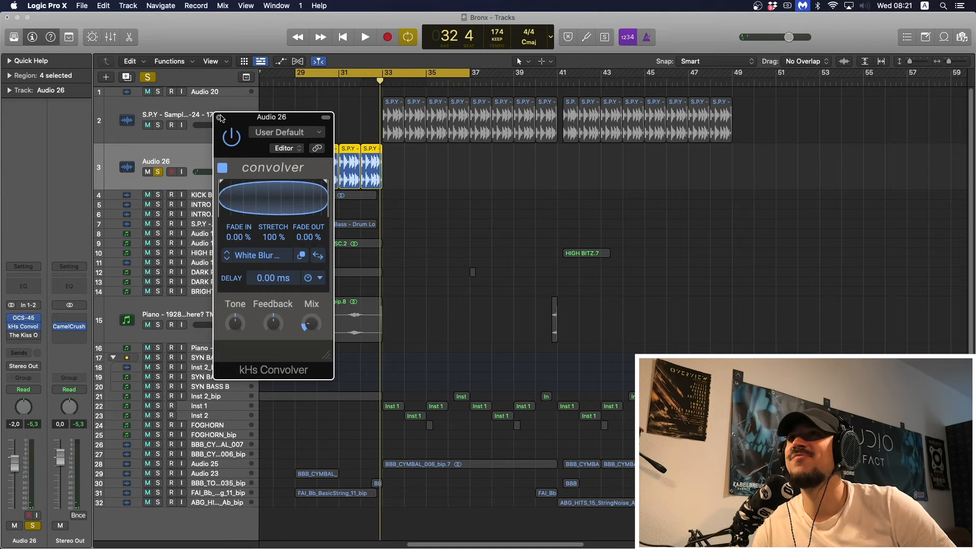
click(219, 117)
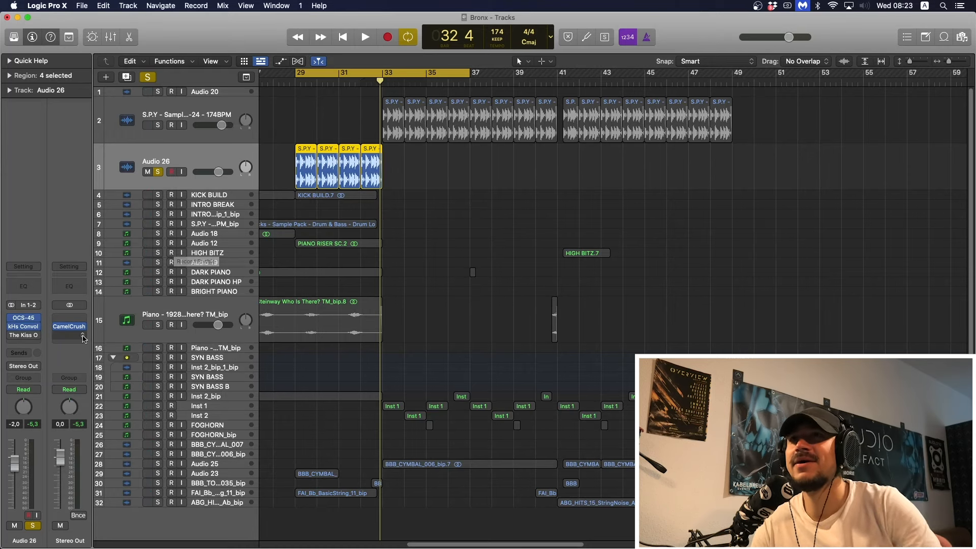
Revisit OCS-45, audition the soloed loop through The Kiss Of Shame's central knob, and close both plug-in windows.
click(22, 319)
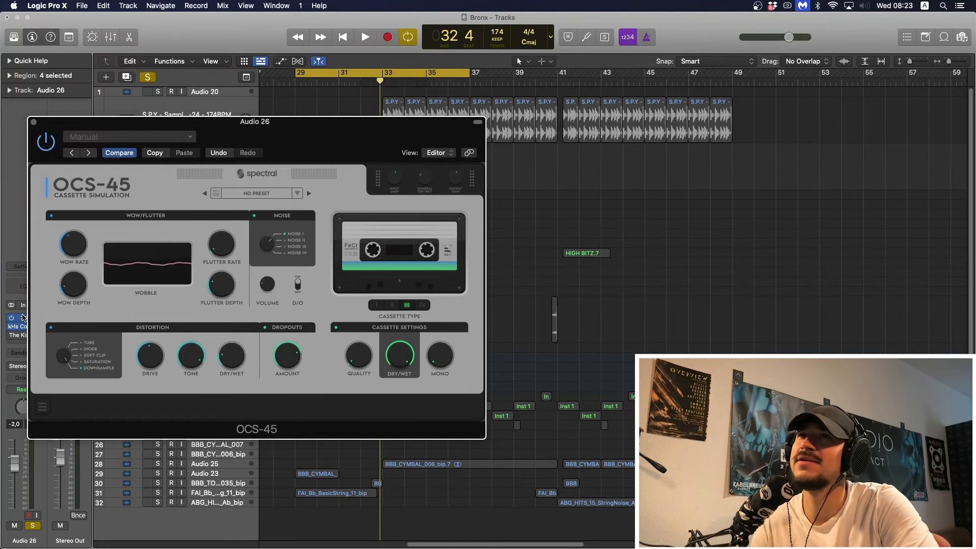
click(21, 319)
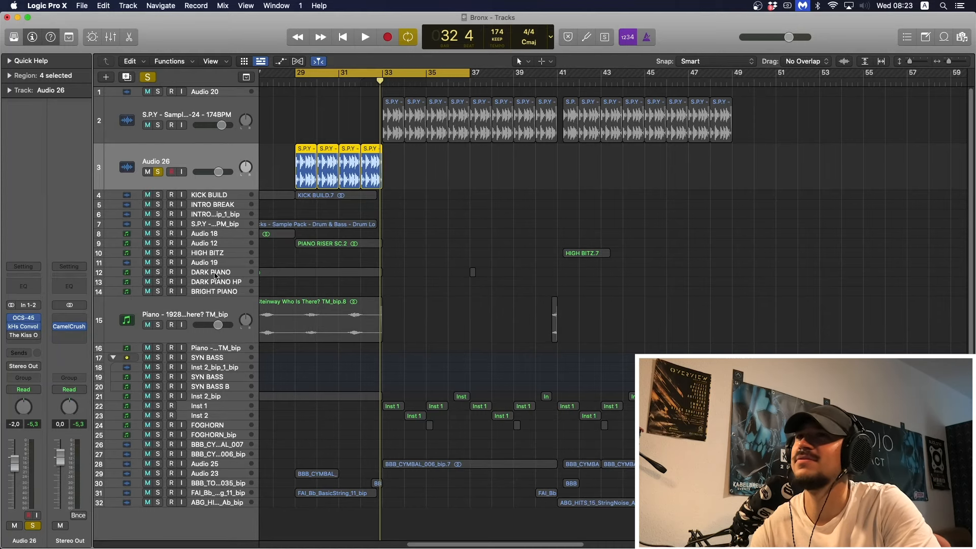
mouse_move(14, 340)
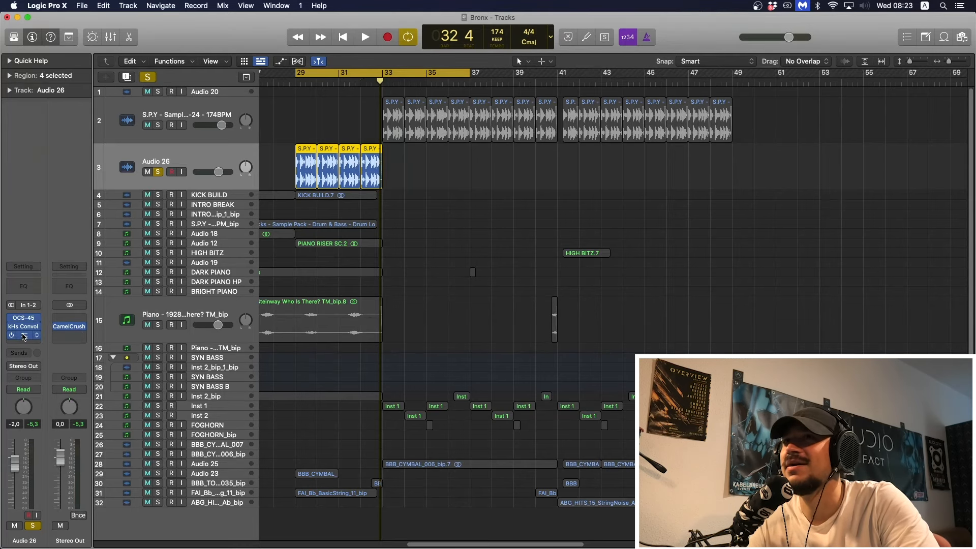
click(24, 336)
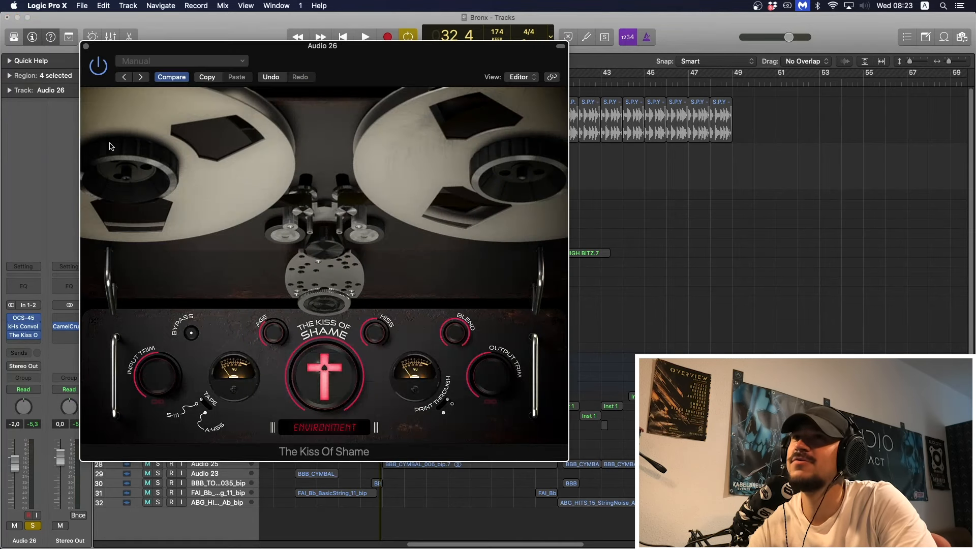
key(space)
drag(325, 361, 303, 340)
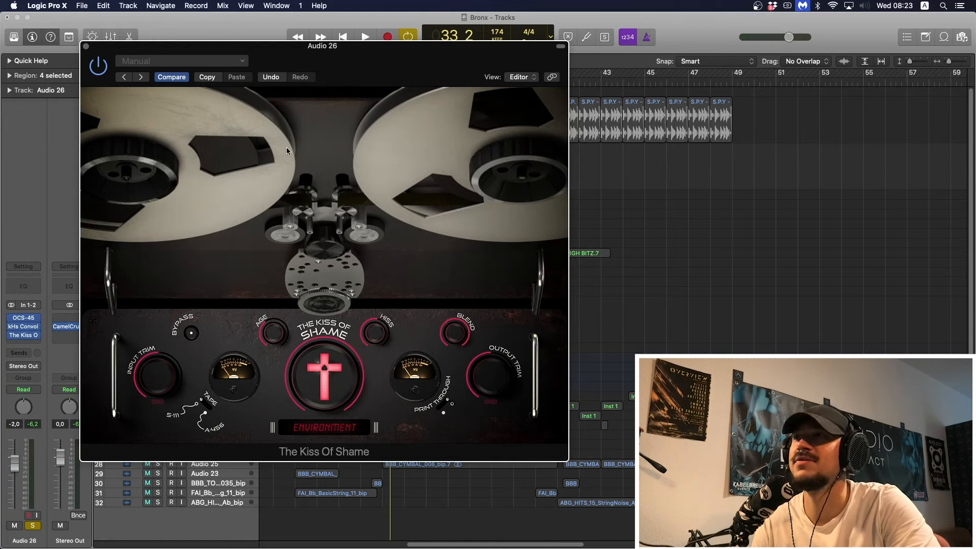
key(space)
key(space)
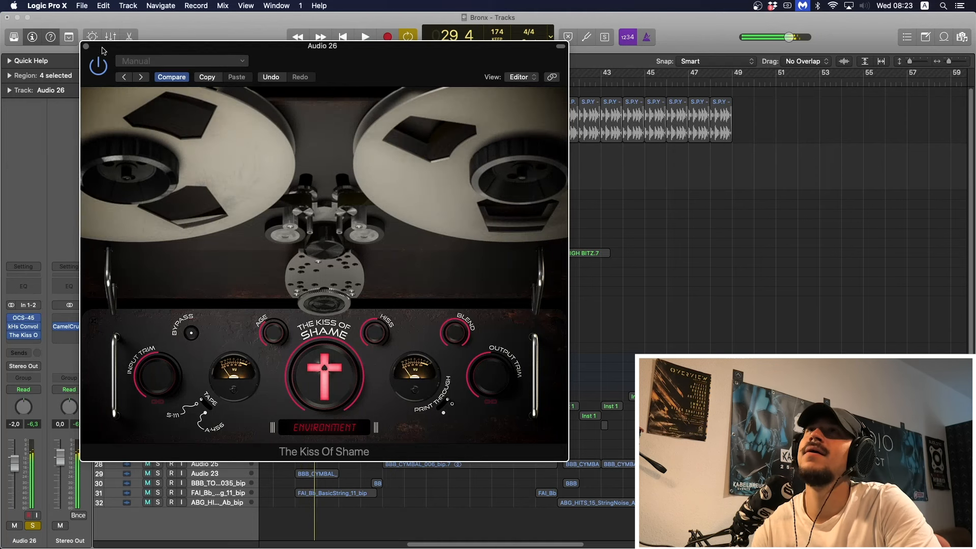
click(86, 47)
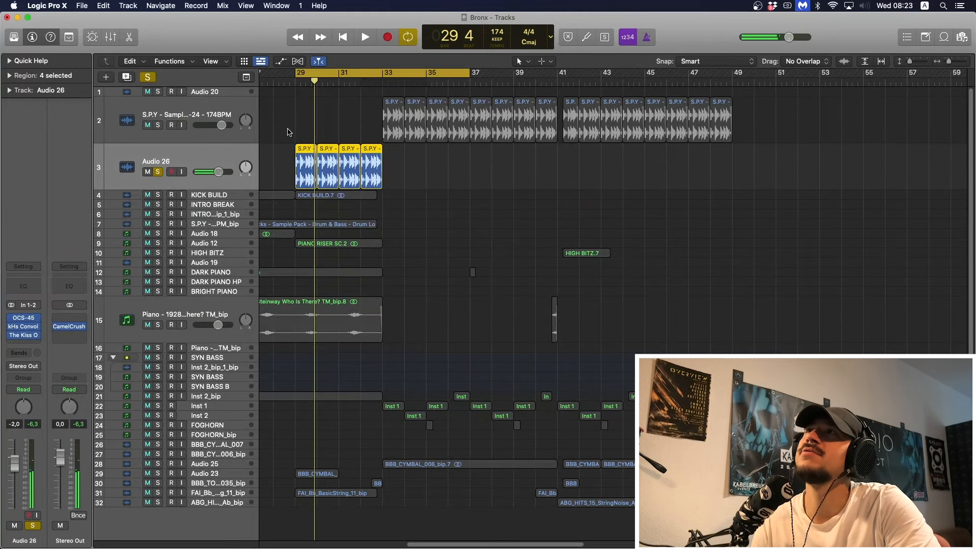
Unsolo Audio 26 and lower its volume to -2.9 dB while playing the full mix.
click(159, 172)
click(462, 171)
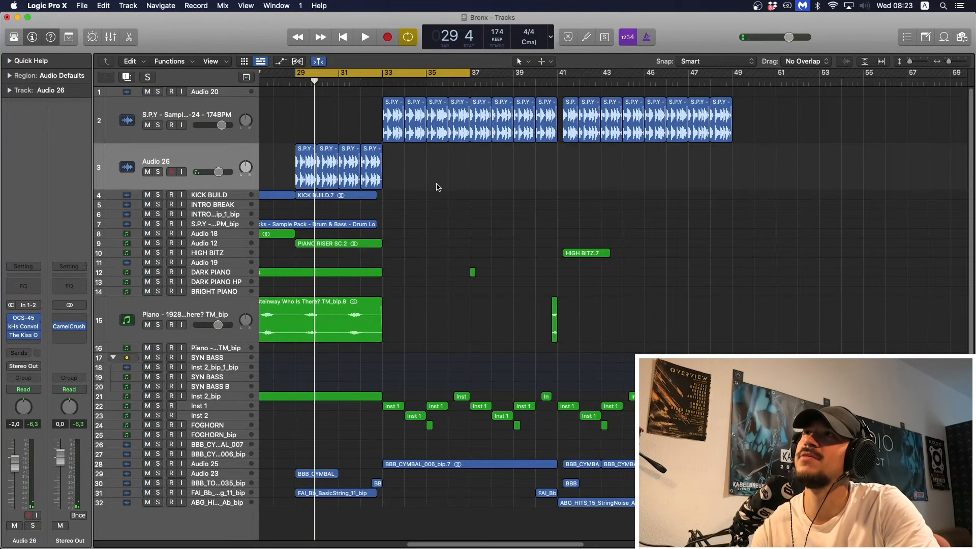
key(space)
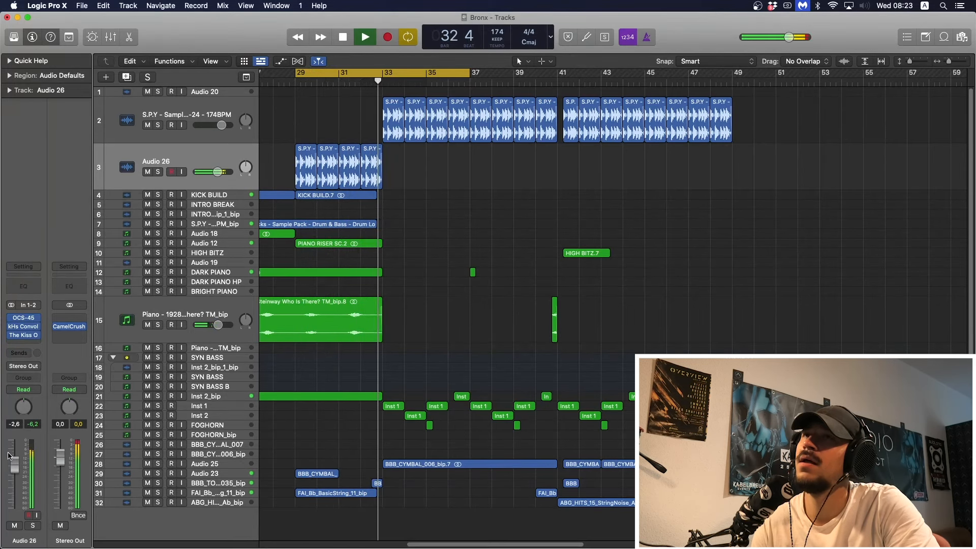
drag(14, 464, 14, 465)
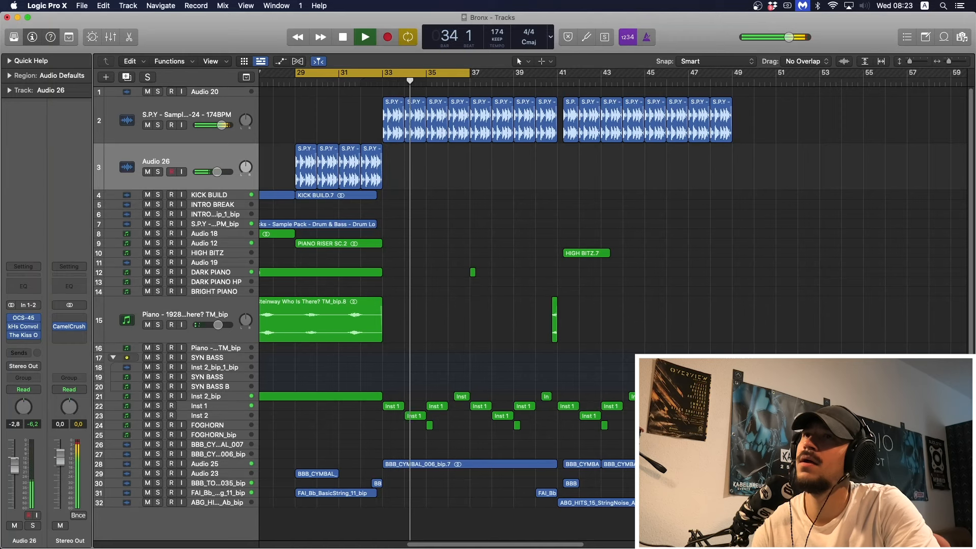
key(space)
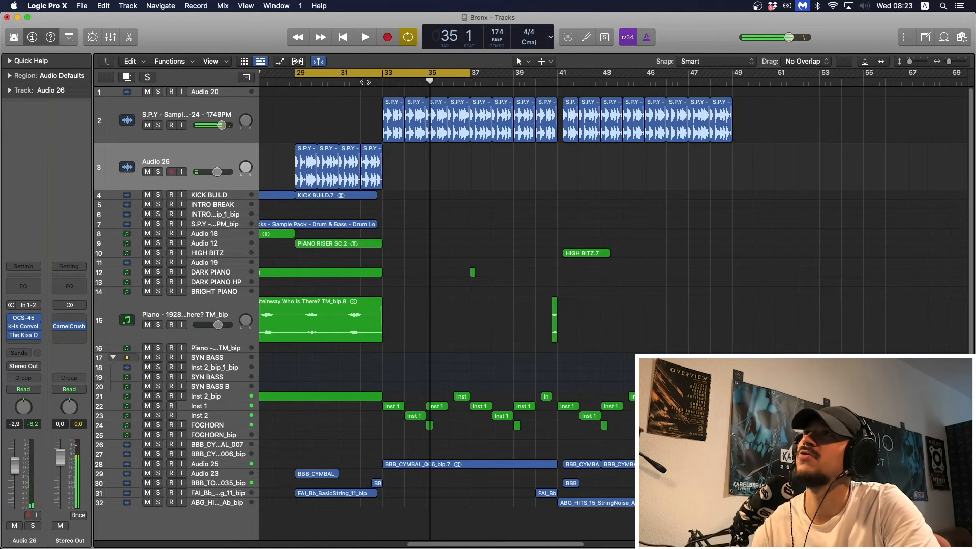
Play the full mix from about bar 31 to check the transition into the drum section at bar 33.
click(339, 83)
key(space)
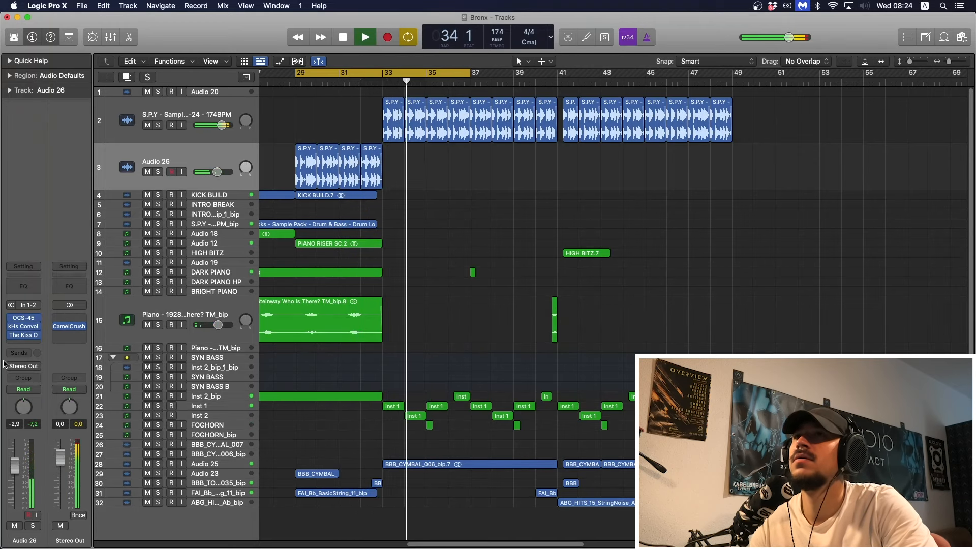
key(space)
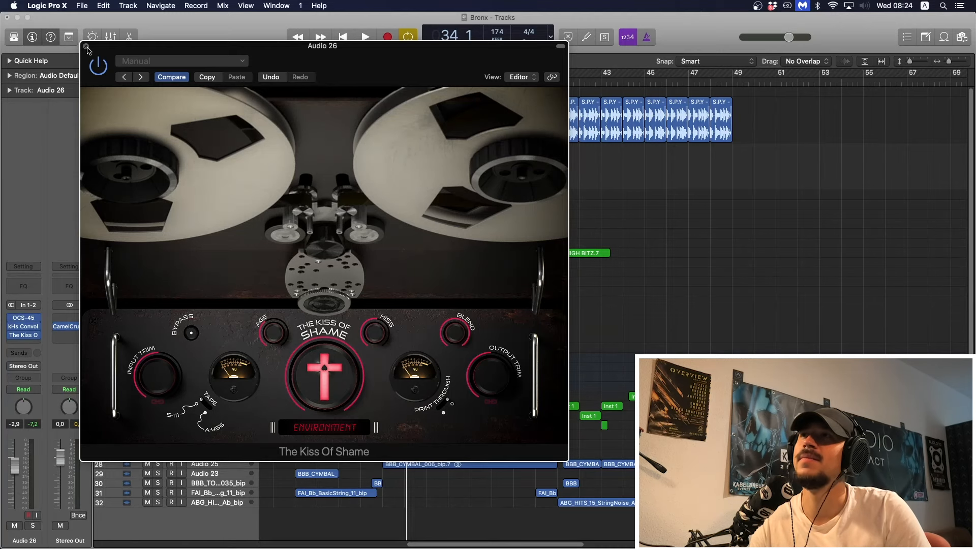
Point out The Kiss Of Shame's central knob on Audio 26 and close the plug-in window.
drag(324, 376, 307, 337)
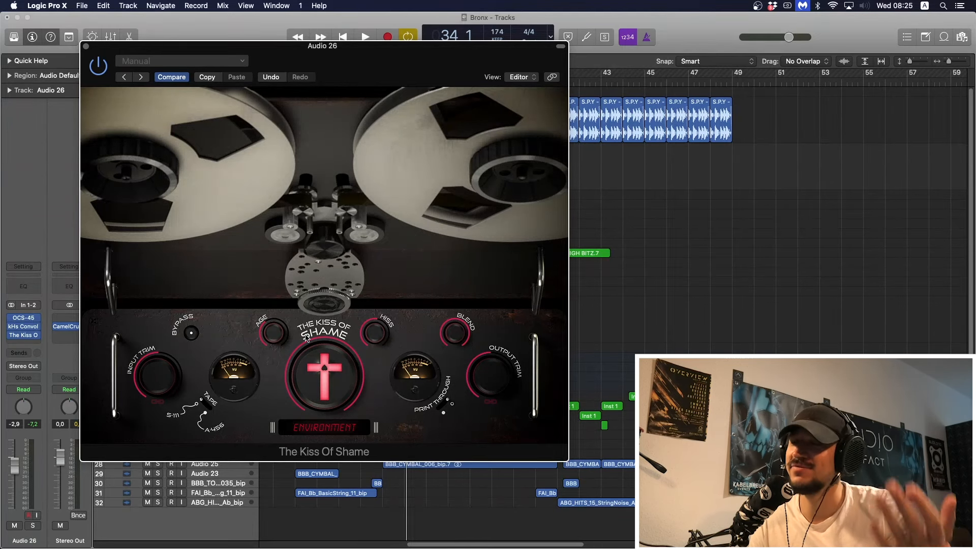
drag(334, 374, 334, 349)
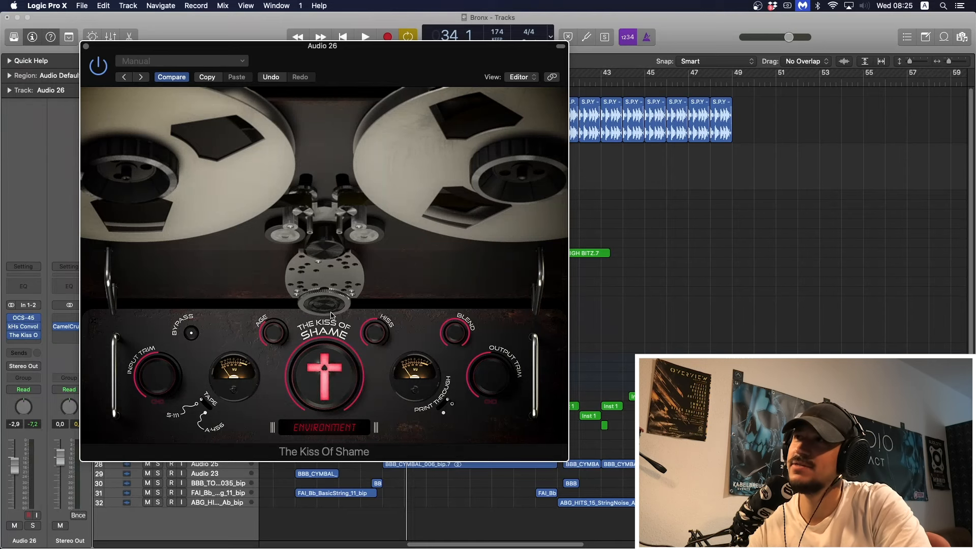
click(86, 46)
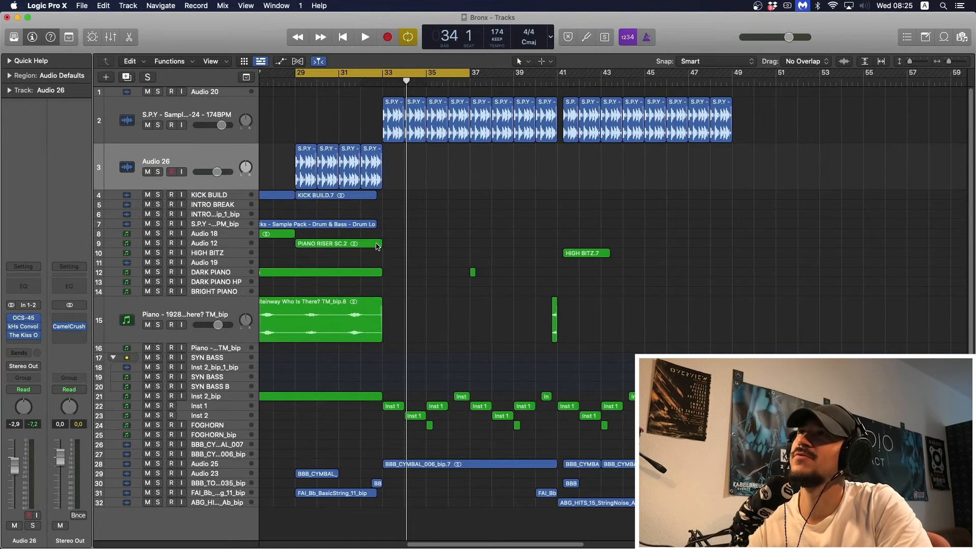
Replay the transition into bar 33 and lower Audio 26's volume to -3.3 dB.
scroll(379, 246, left, 5)
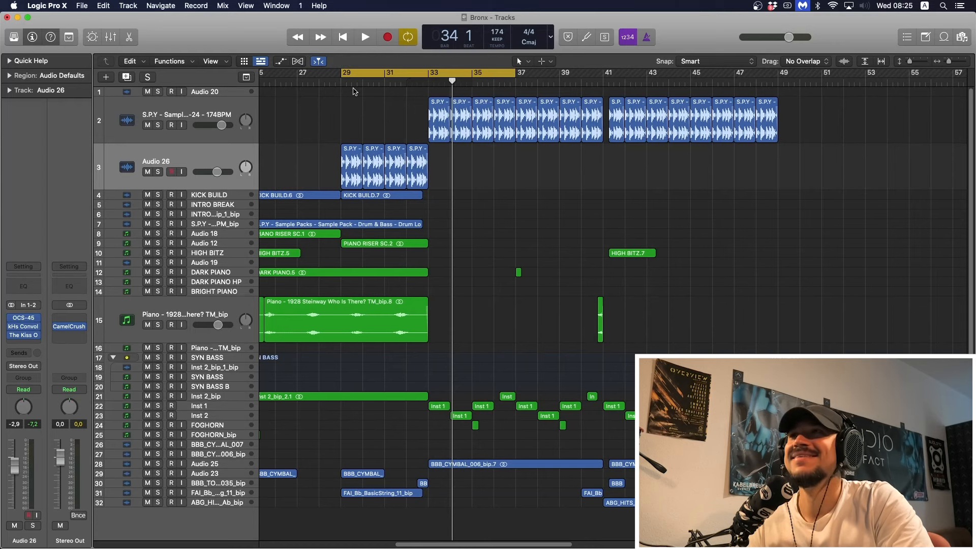
key(space)
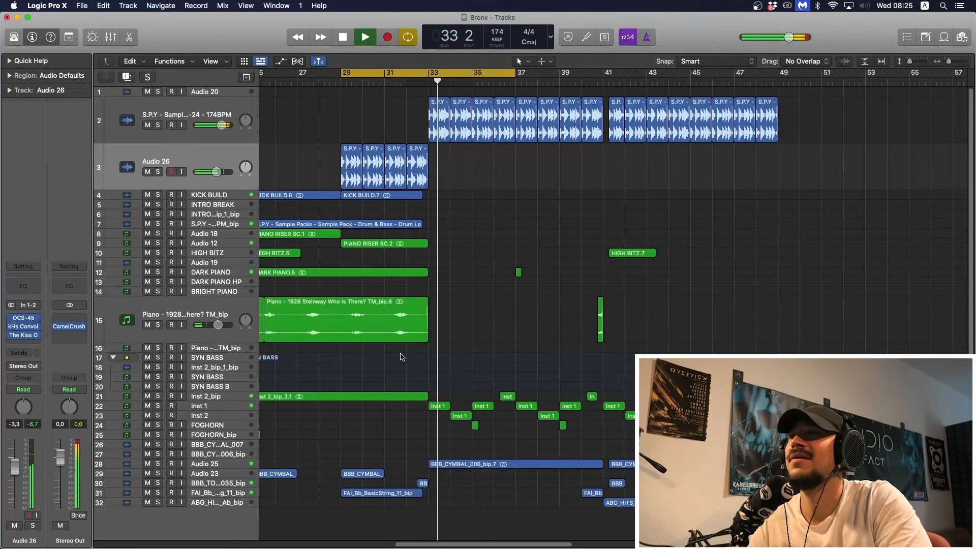
key(space)
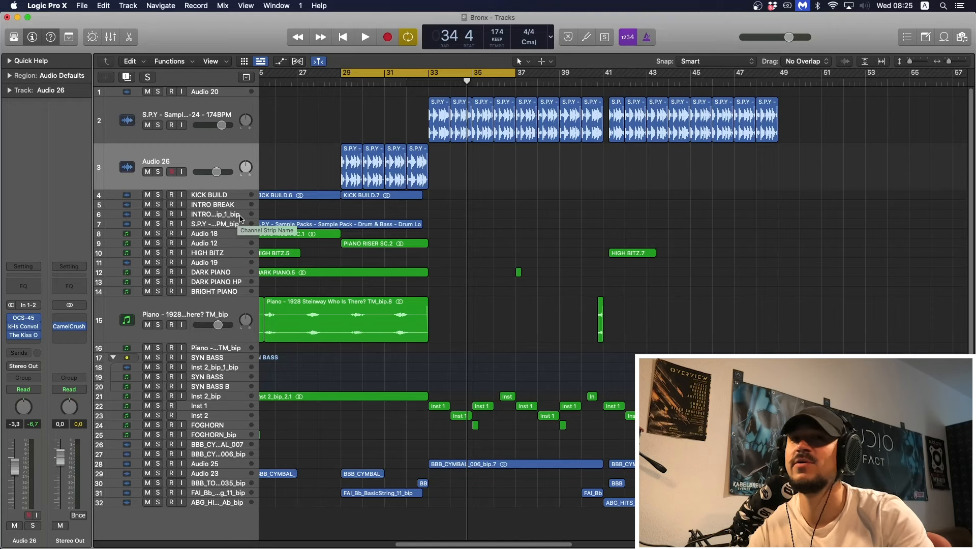
Return the enlarged piano, Audio 26 and S.P.Y 174BPM tracks to normal height.
click(200, 299)
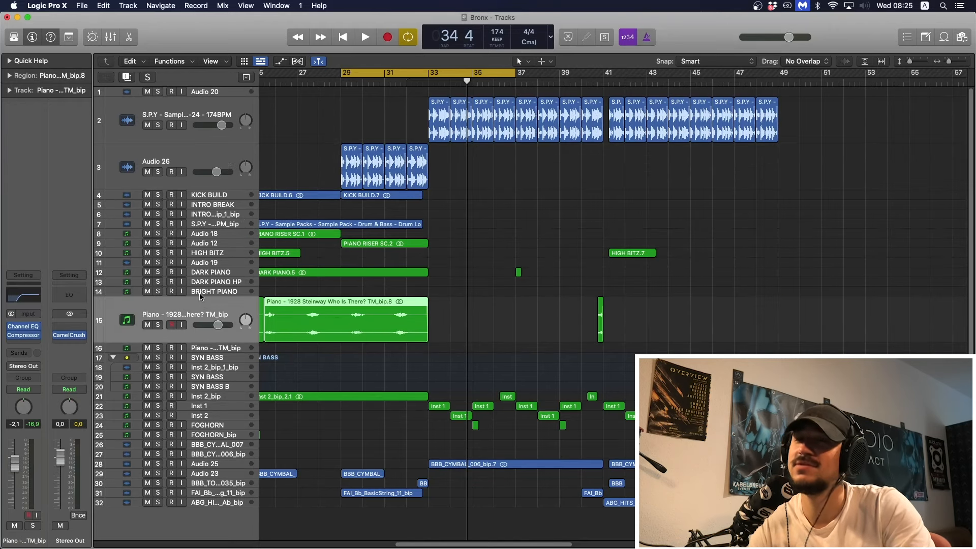
key(ctrl+z)
key(ctrl+z)
key(ctrl+z)
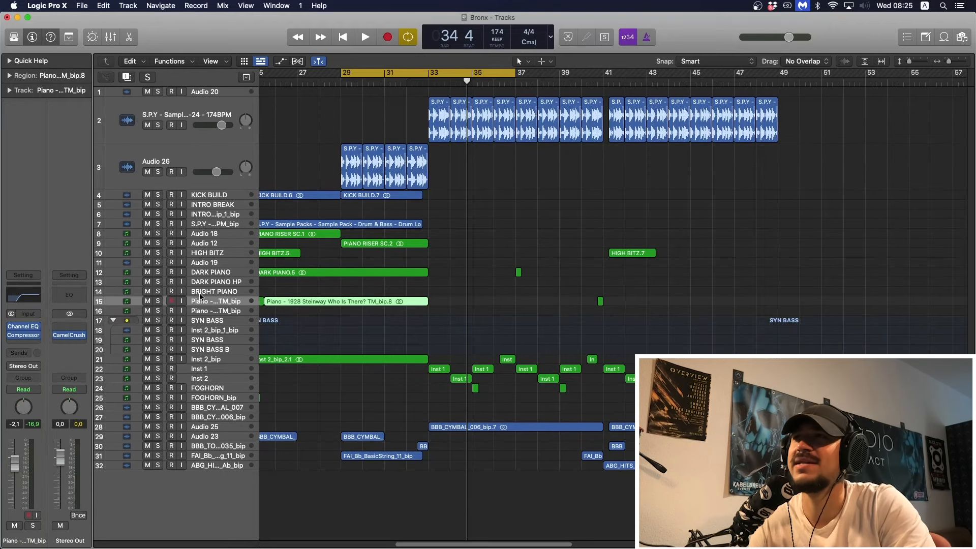
key(ctrl+z)
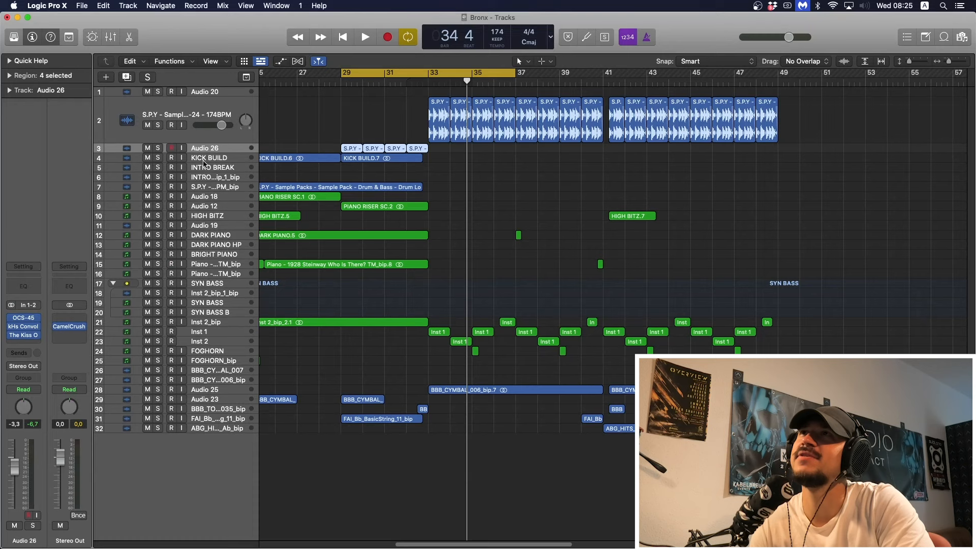
click(209, 116)
key(ctrl+z)
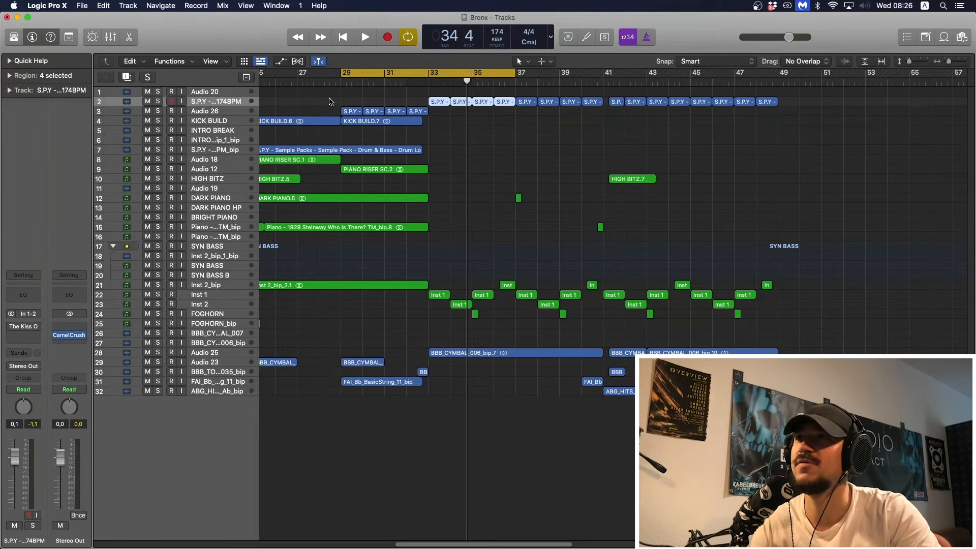
Deselect all regions, zoom out to show the entire arrangement, and turn off cycle mode.
click(410, 279)
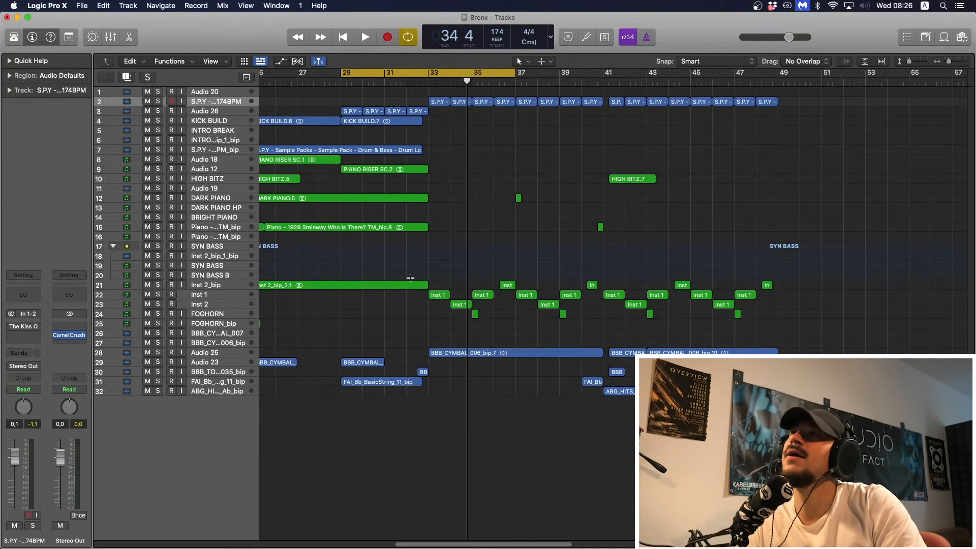
key(super+Down)
key(super+Left)
key(super+Left)
key(super+Left)
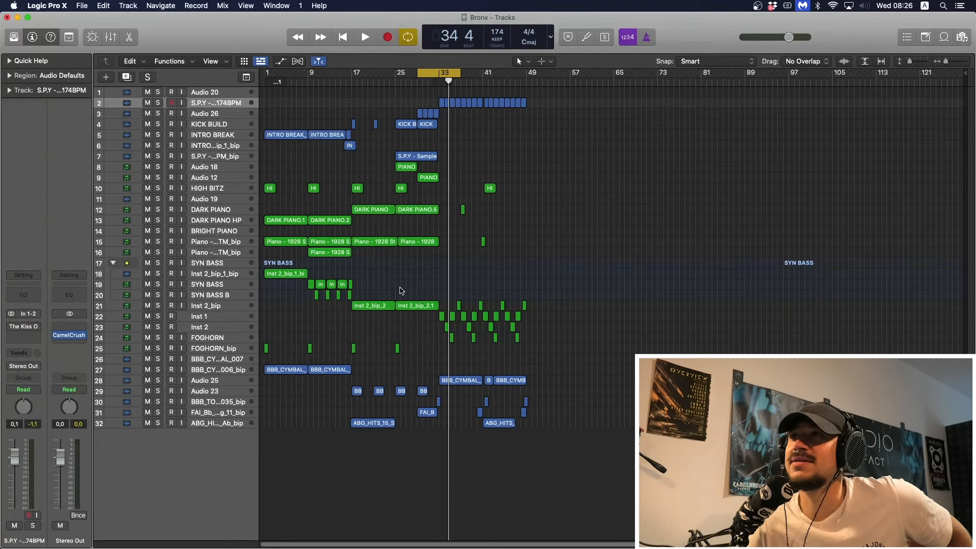
click(429, 73)
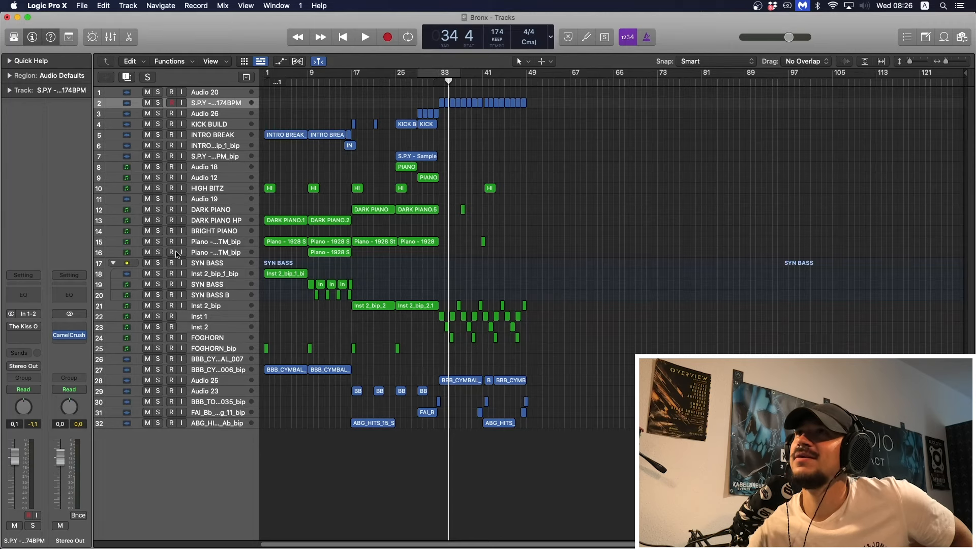
Select Audio 26, view its The Kiss Of Shame settings, and close the plug-in window.
click(200, 115)
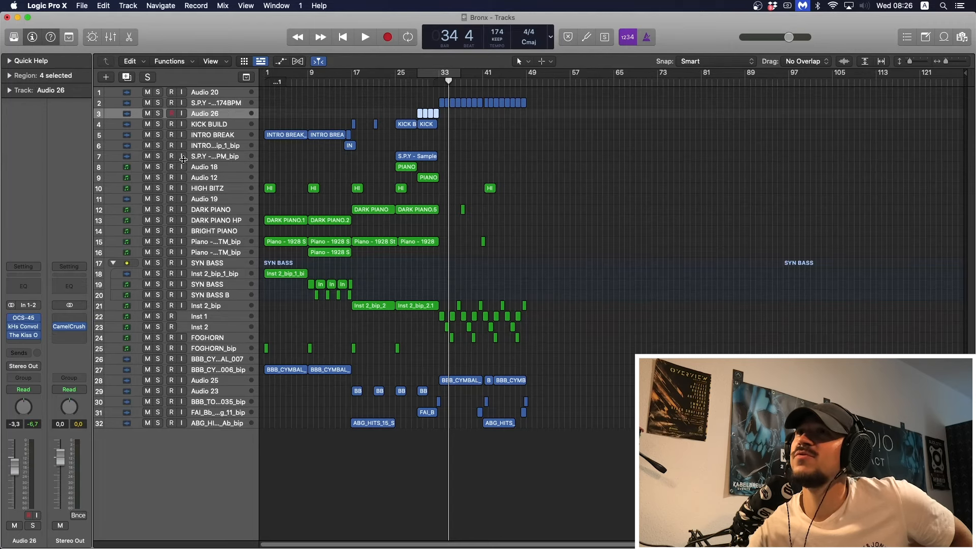
click(26, 336)
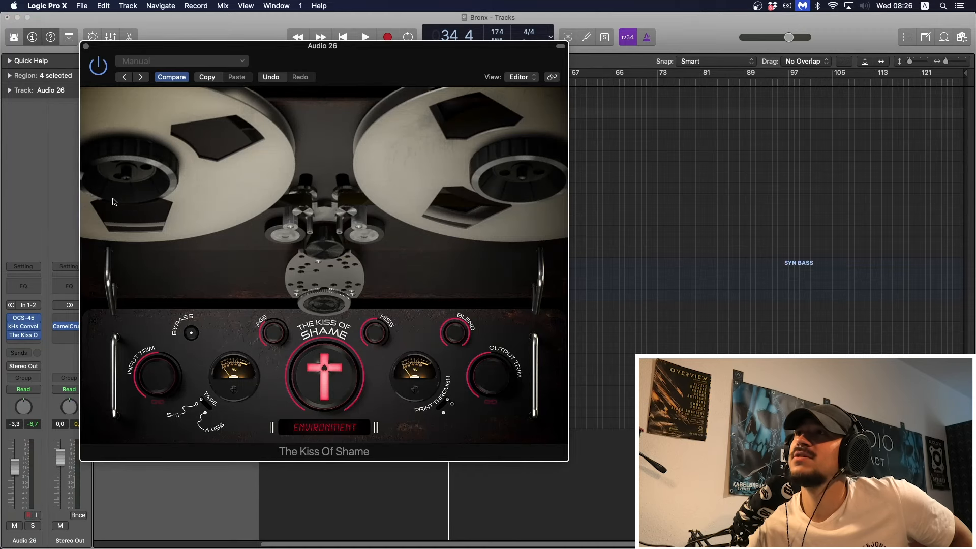
click(85, 47)
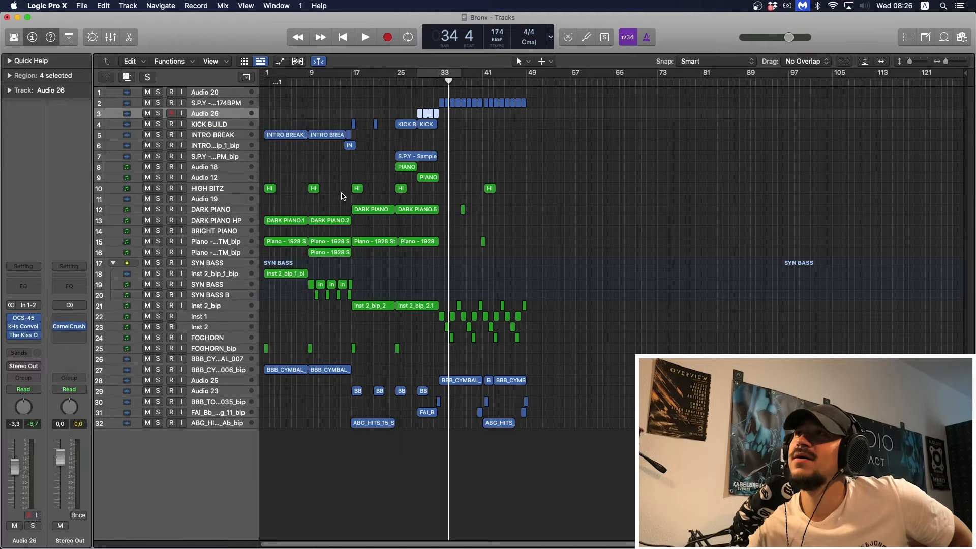